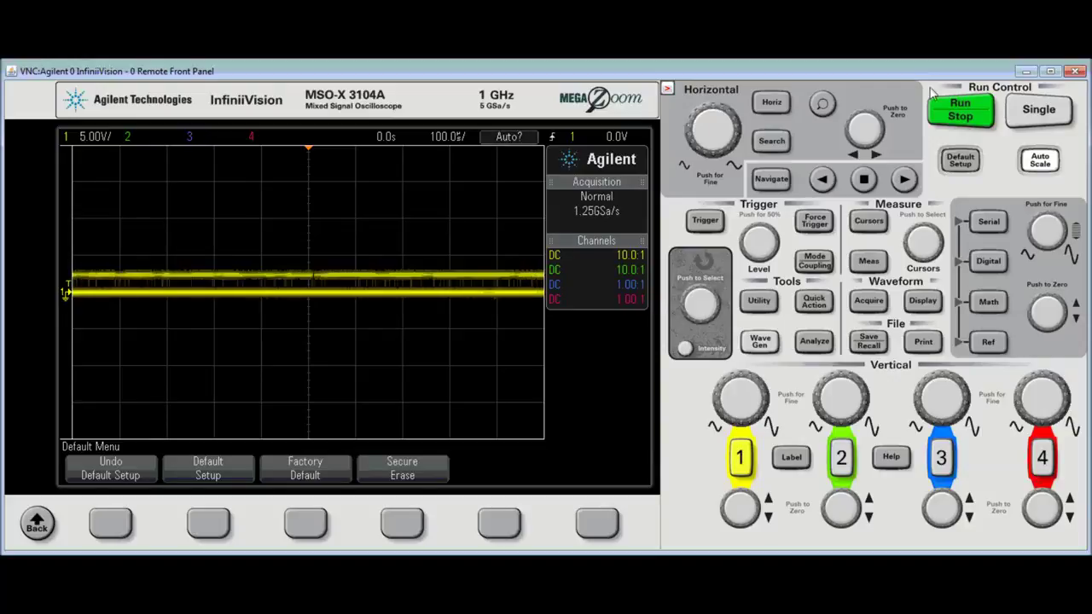
Run Auto Scale so channels 1–3 display at 2.00V, 2.00V and 5.00V/div
left_click(970, 162)
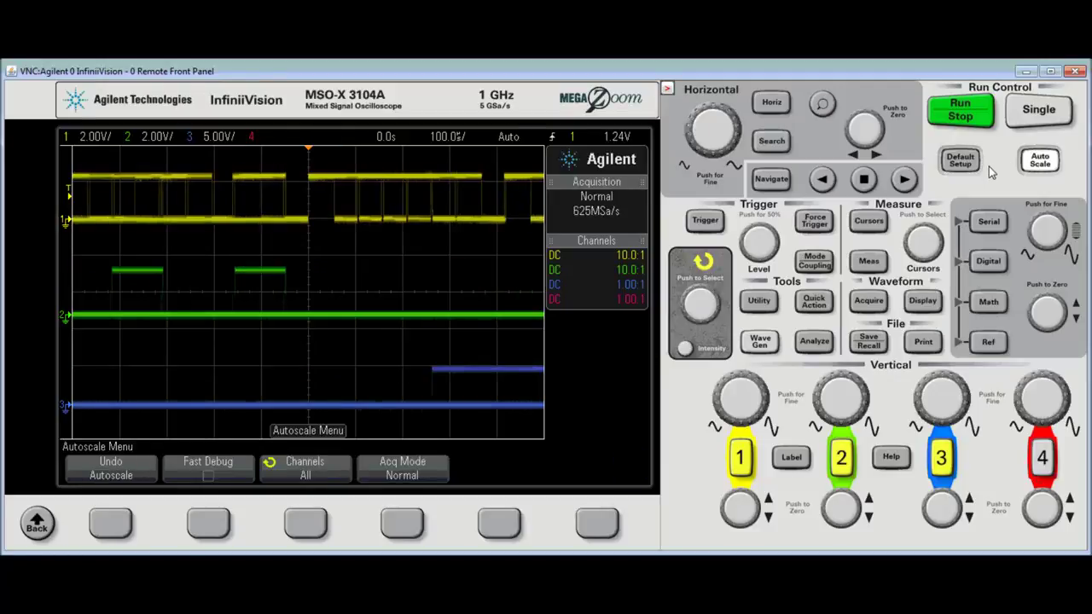
Switch channel 3 off, leaving the channel 1 and 2 traces at 2.00V/div
left_click(938, 458)
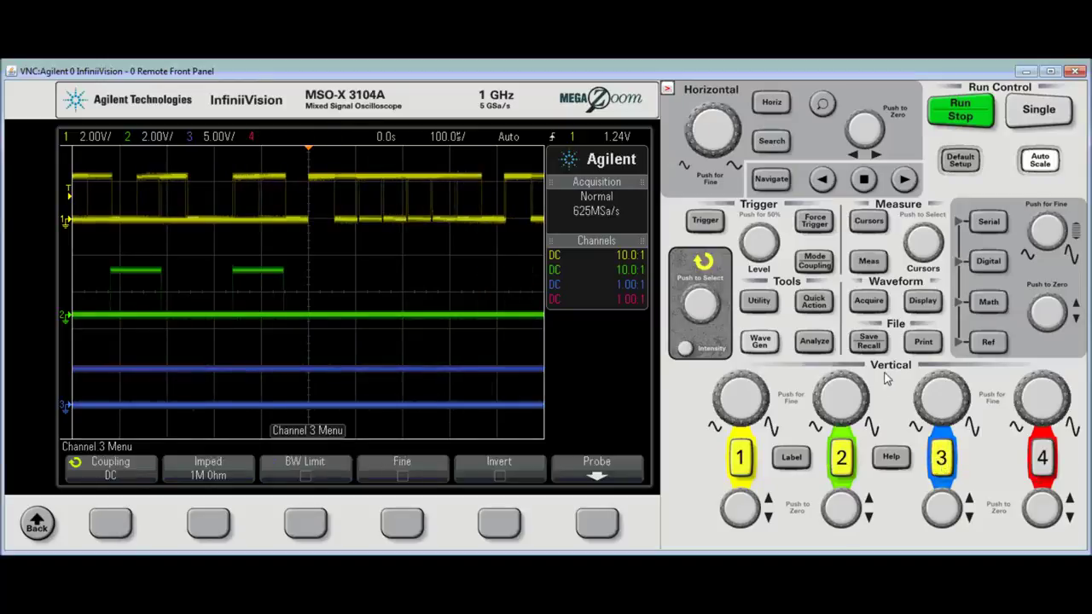
left_click(940, 458)
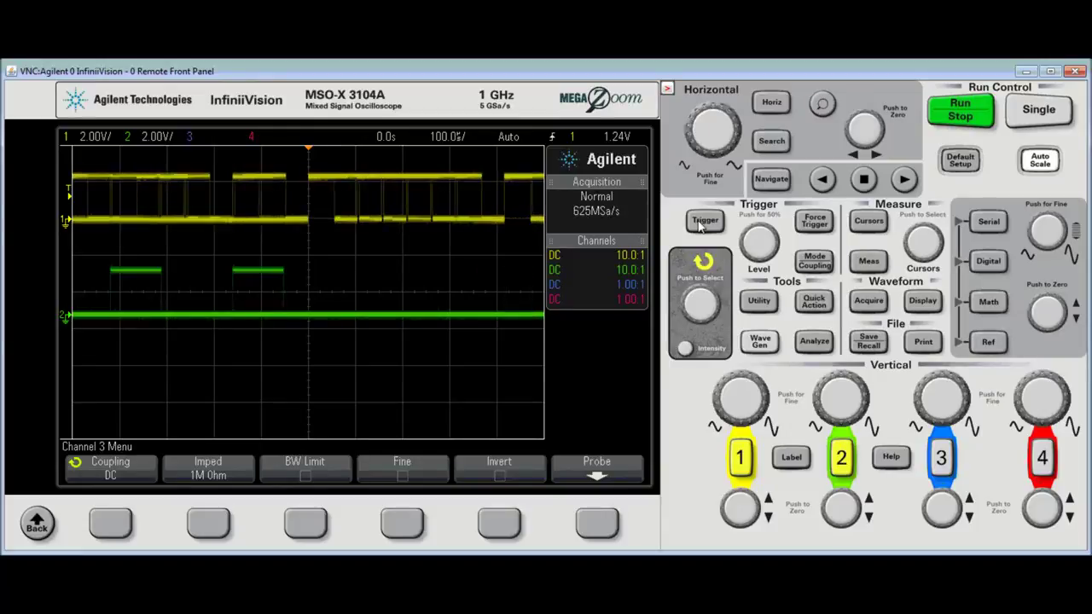
Choose UART/RS232 as the Serial 1 decode mode and confirm Rx on channel 1, Tx on channel 2
left_click(995, 225)
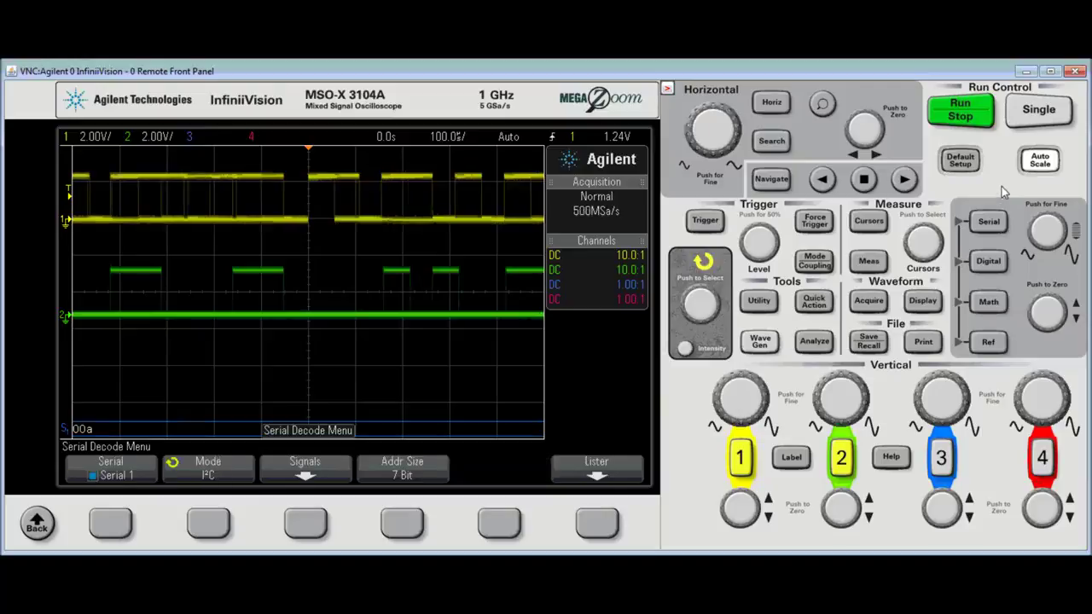
left_click(209, 522)
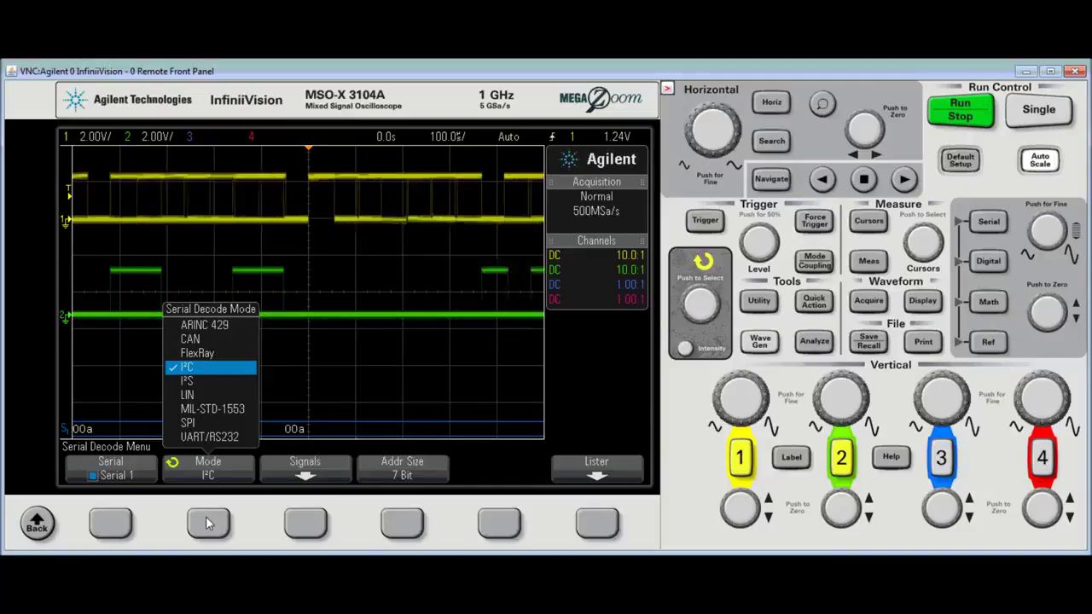
left_click(209, 521)
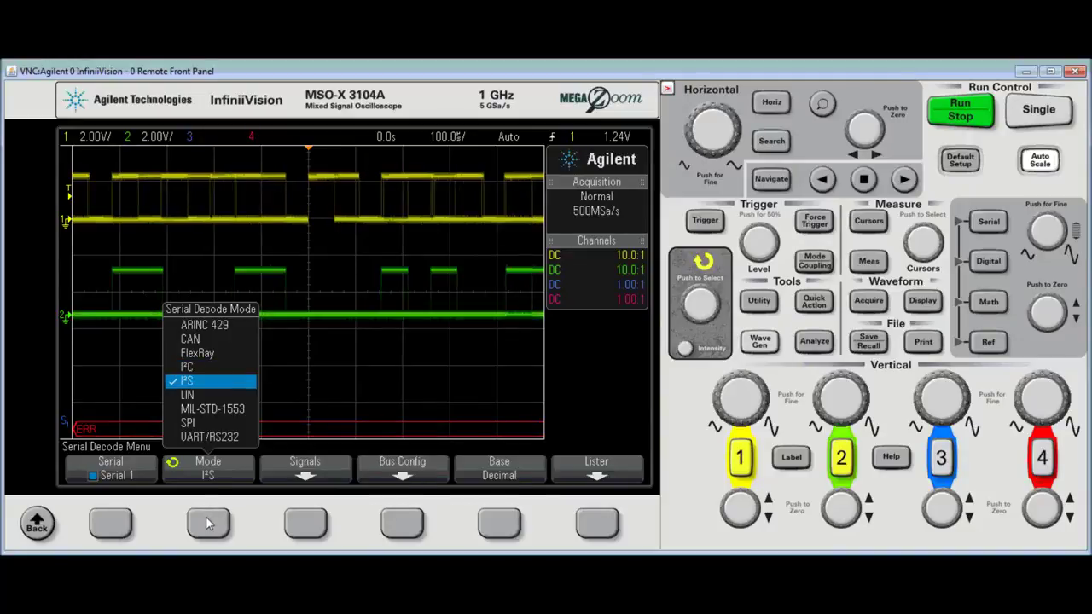
left_click(209, 522)
left_click(209, 522)
left_click(209, 522)
left_click(209, 522)
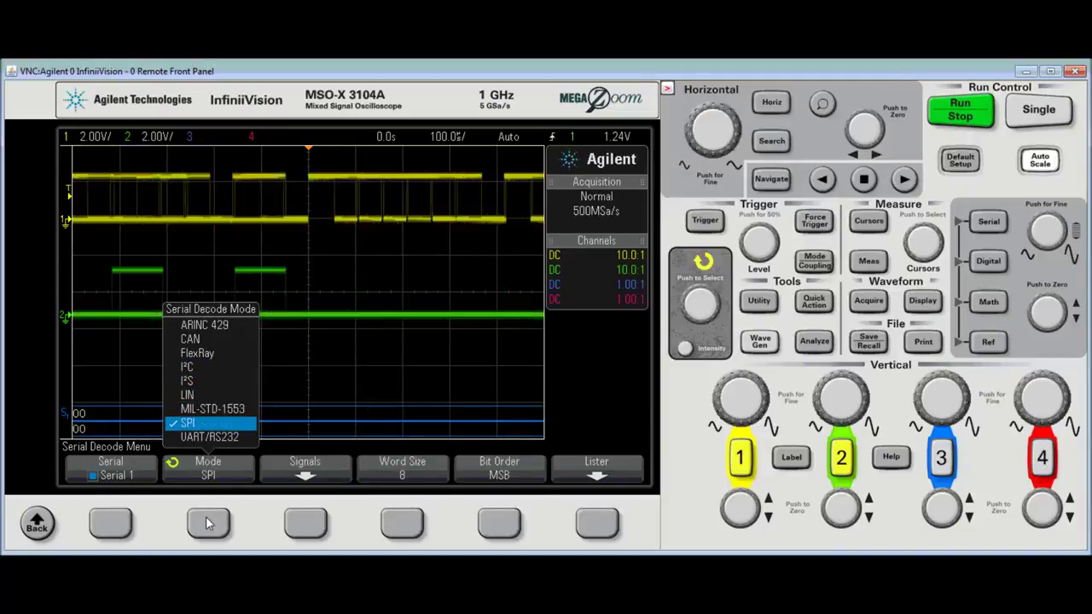
left_click(305, 522)
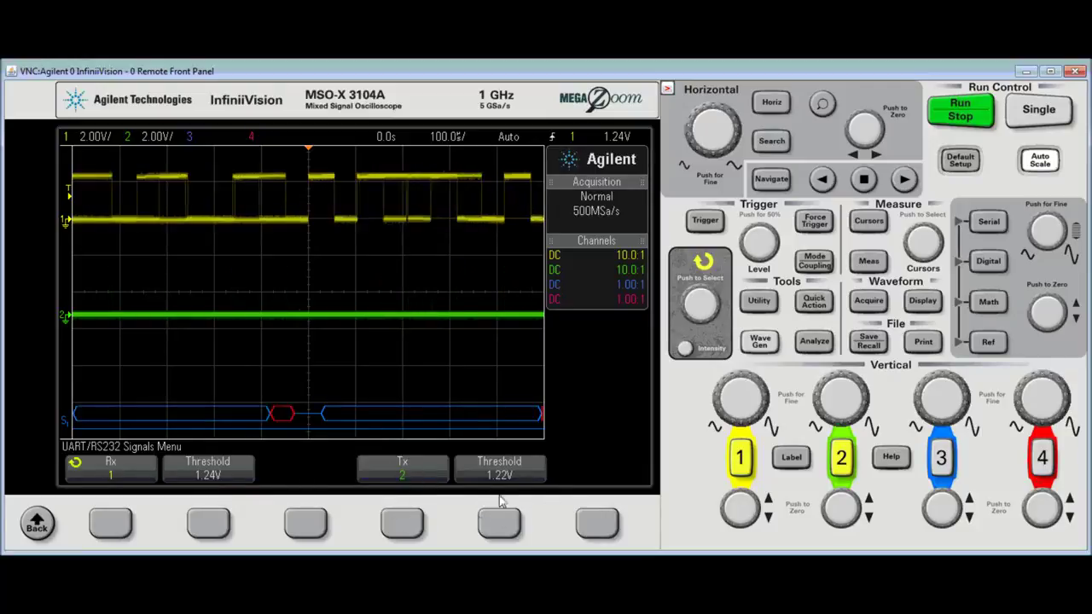
left_click(38, 522)
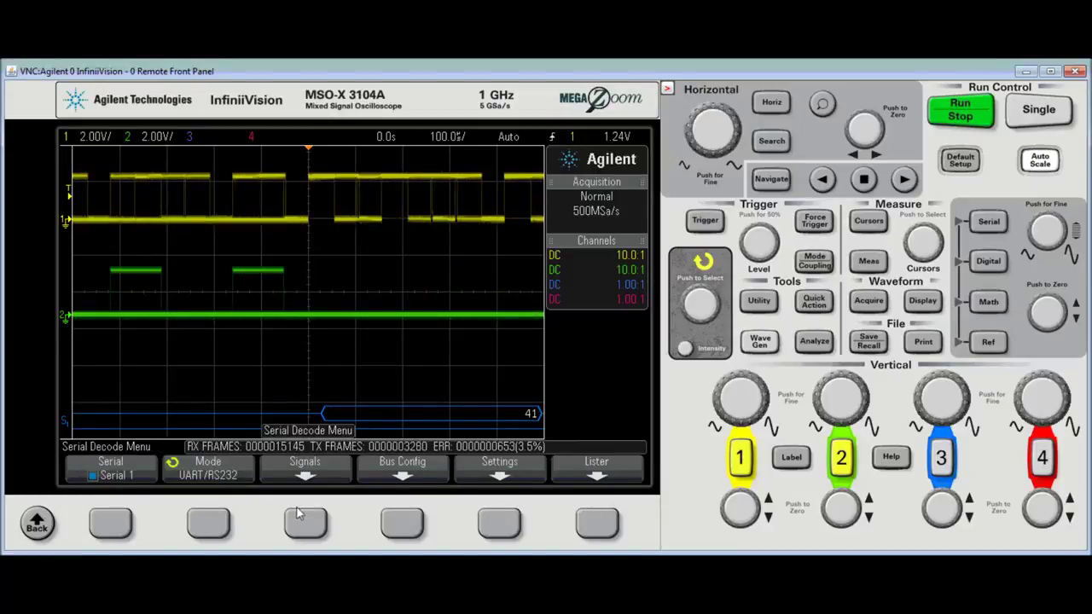
In the UART bus configuration, set #Bits to 6 and parity to Odd
left_click(400, 521)
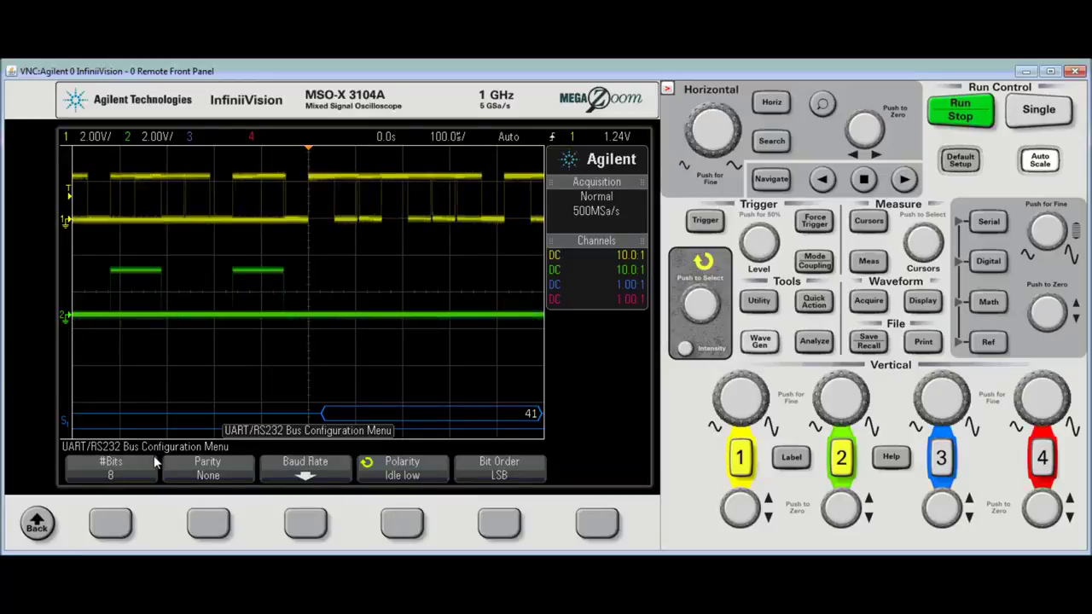
left_click(121, 531)
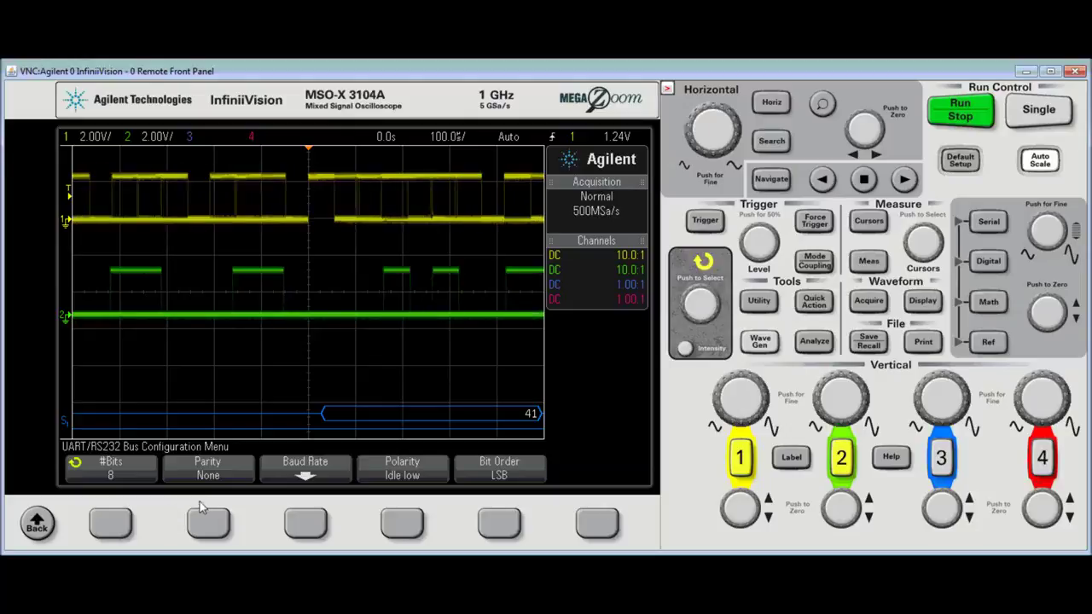
scroll(199, 502, "down", 4)
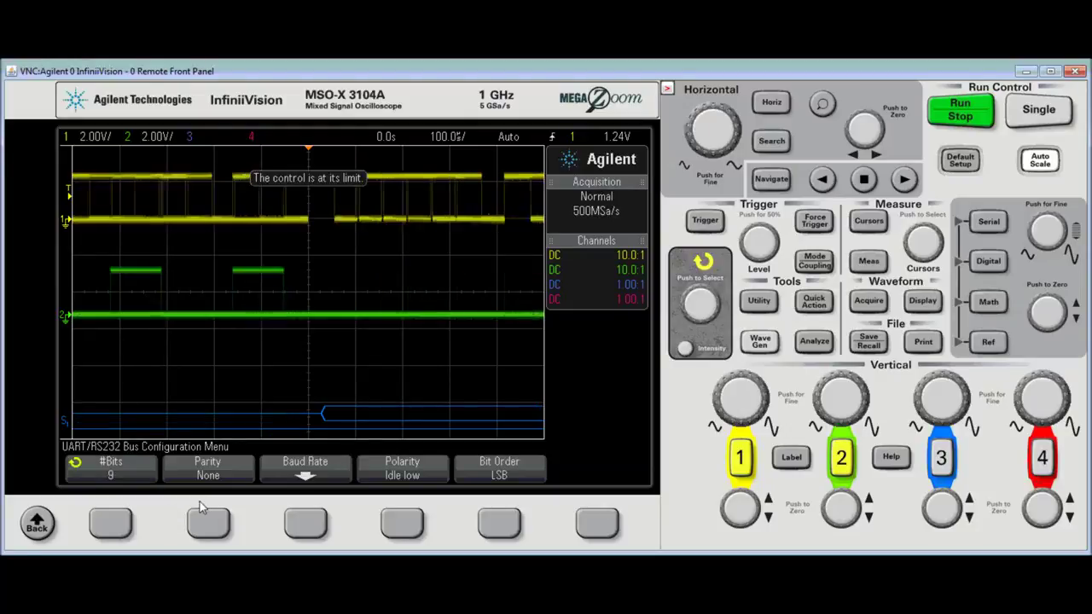
scroll(200, 501, "up", 5)
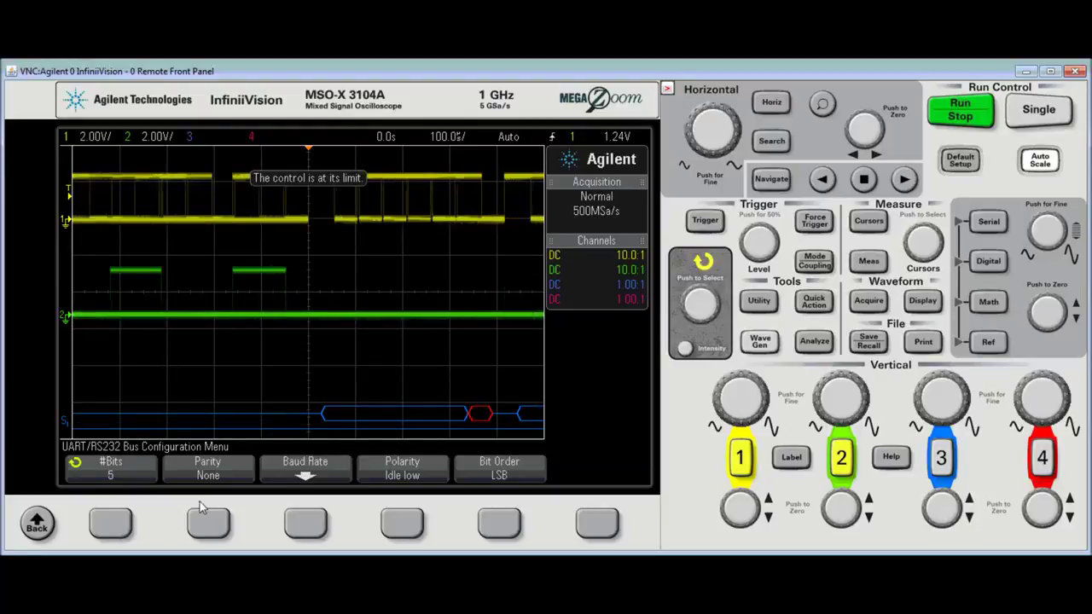
scroll(199, 502, "down", 3)
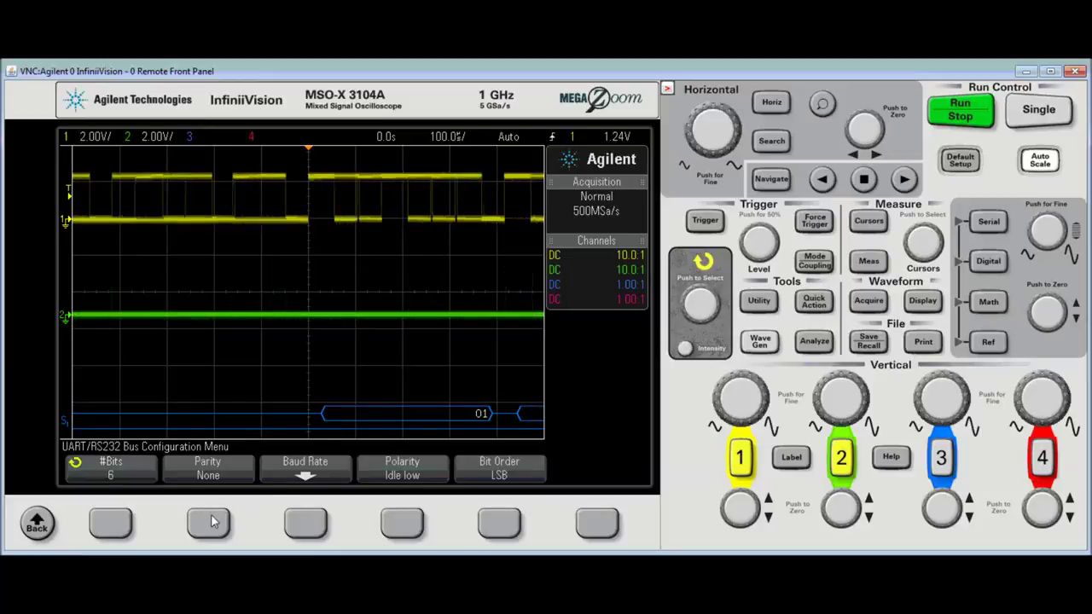
left_click(209, 522)
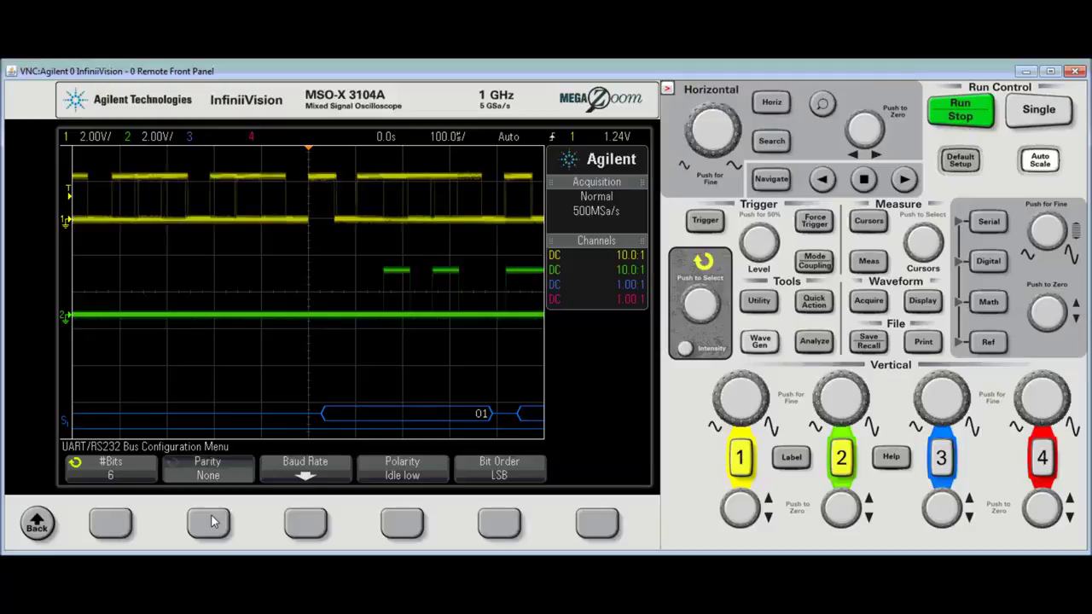
left_click(209, 522)
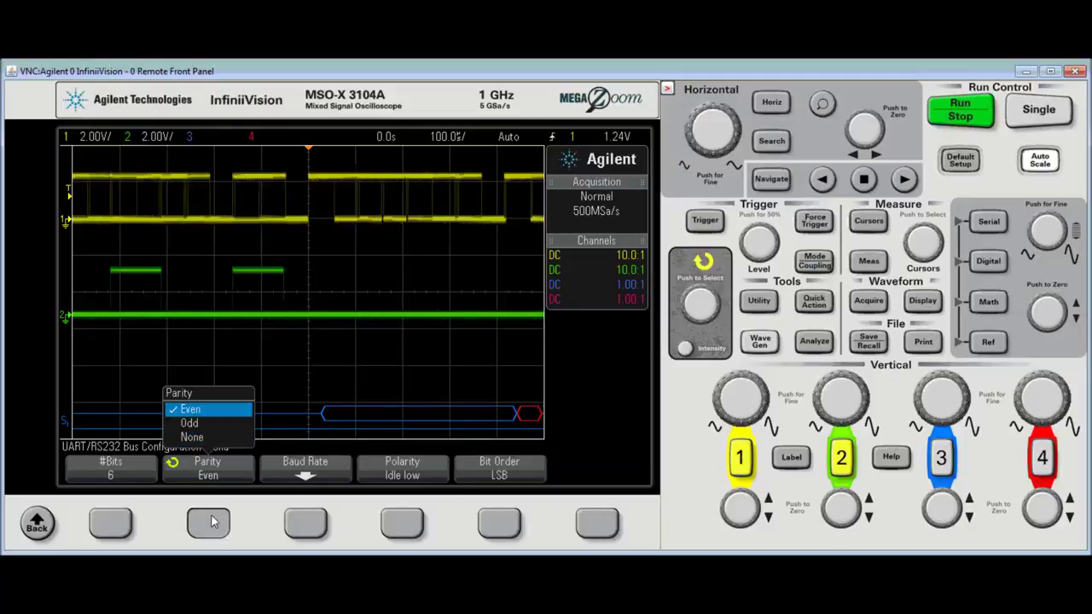
left_click(208, 521)
Step through the baud rate list and settle on the preset 19.2 kb/s
left_click(305, 522)
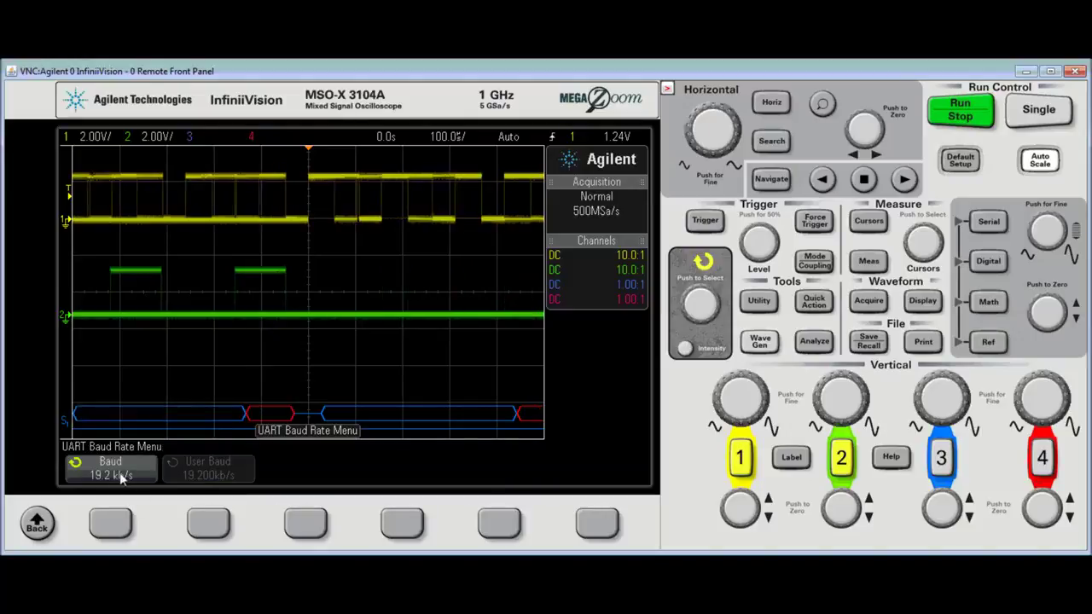
left_click(117, 521)
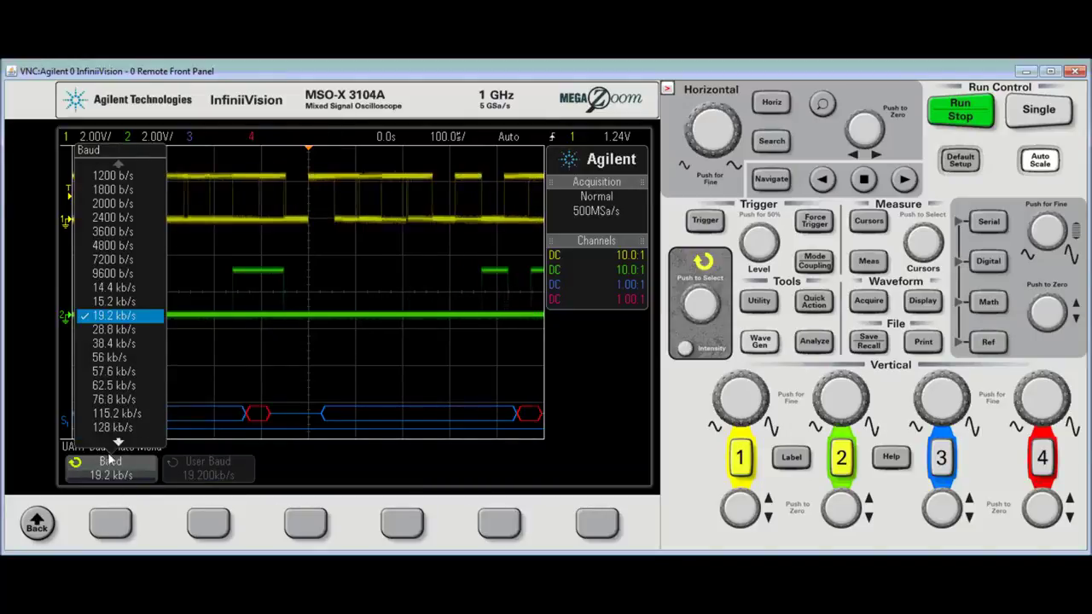
scroll(695, 307, "down", 18)
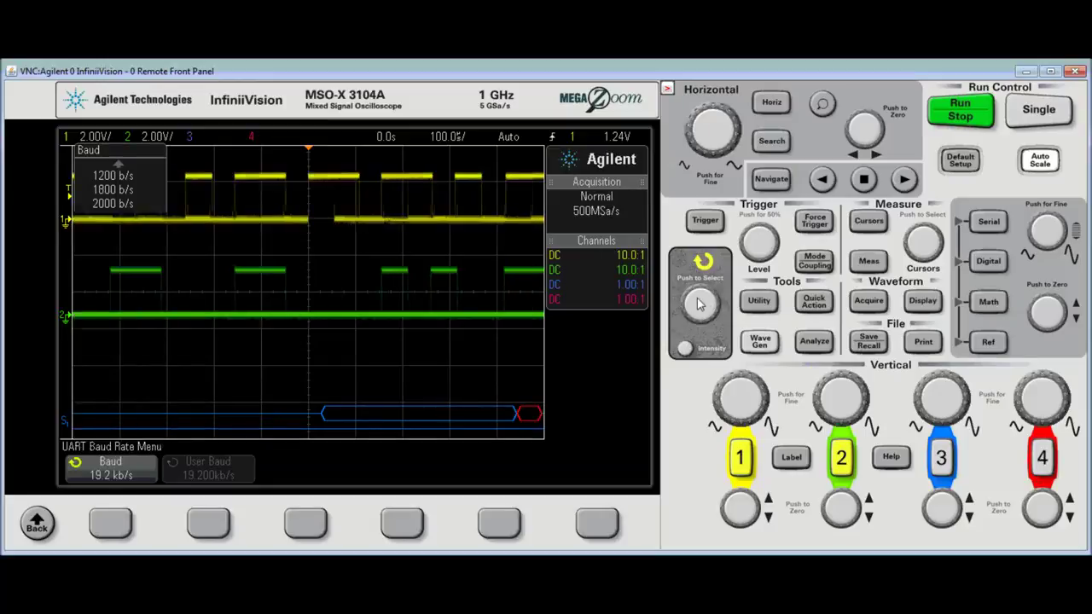
scroll(695, 307, "up", 20)
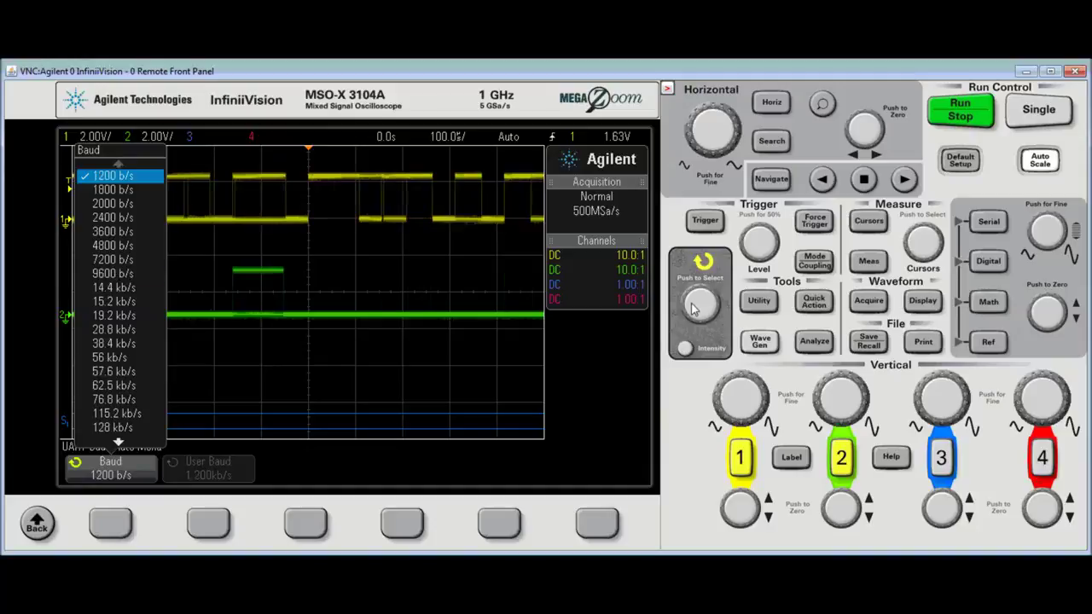
scroll(693, 309, "down", 20)
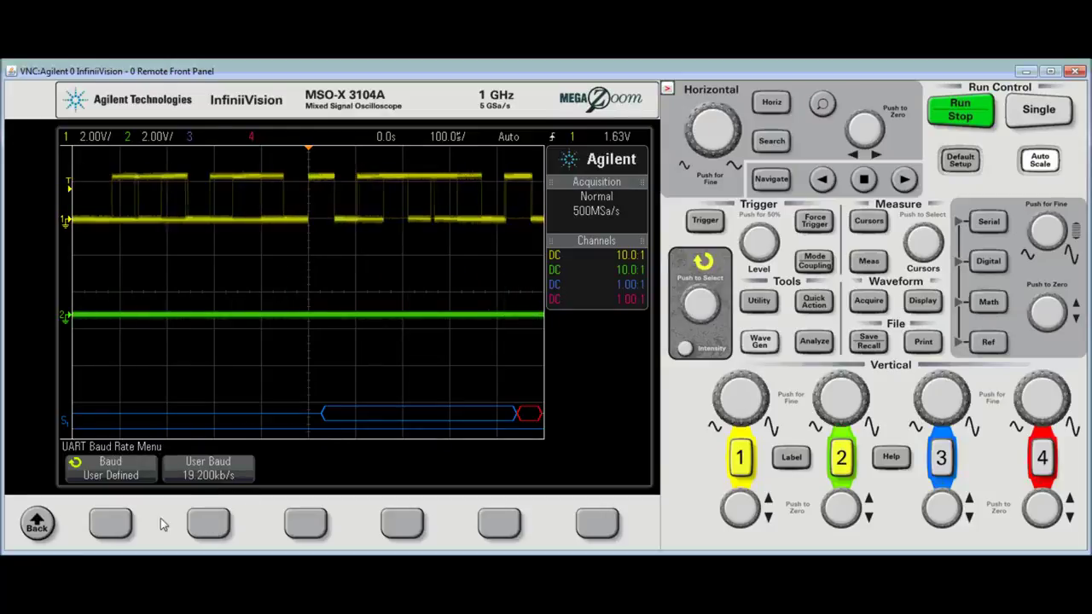
left_click(136, 528)
scroll(119, 529, "up", 8)
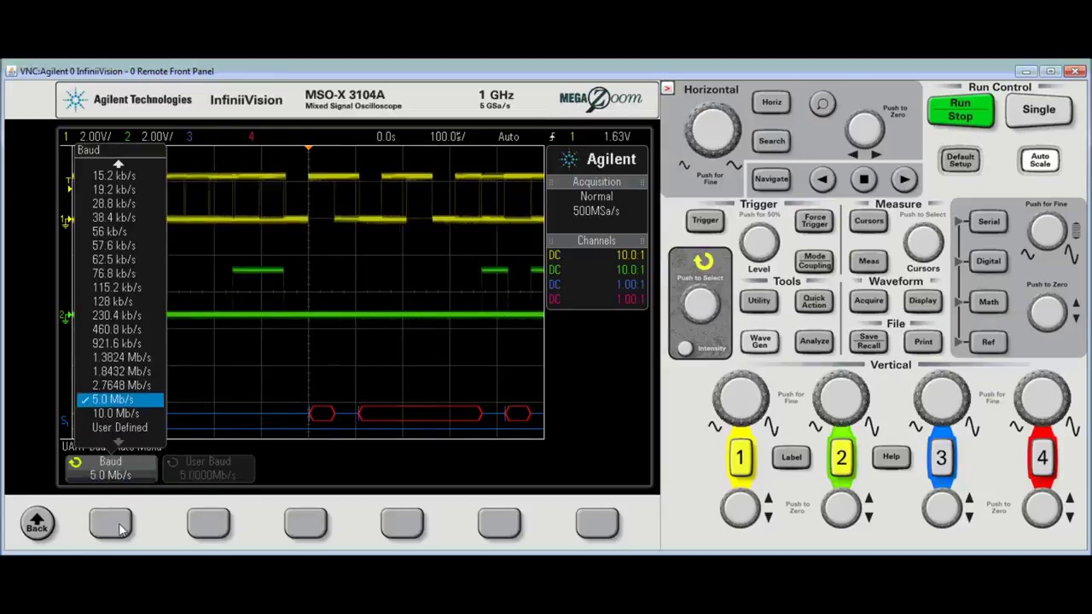
scroll(120, 528, "up", 4)
scroll(120, 528, "up", 5)
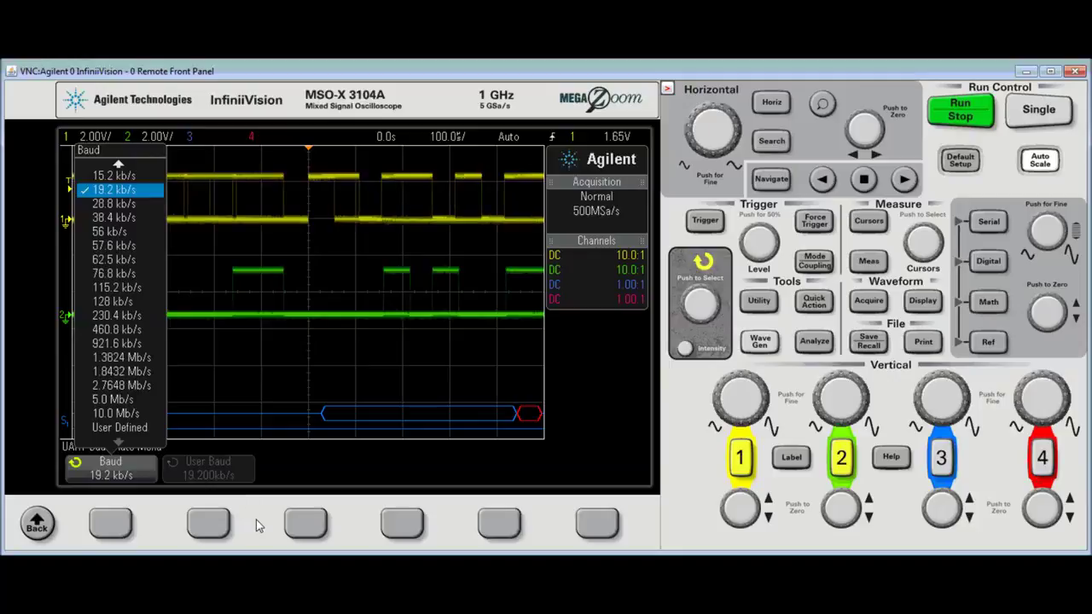
left_click(37, 523)
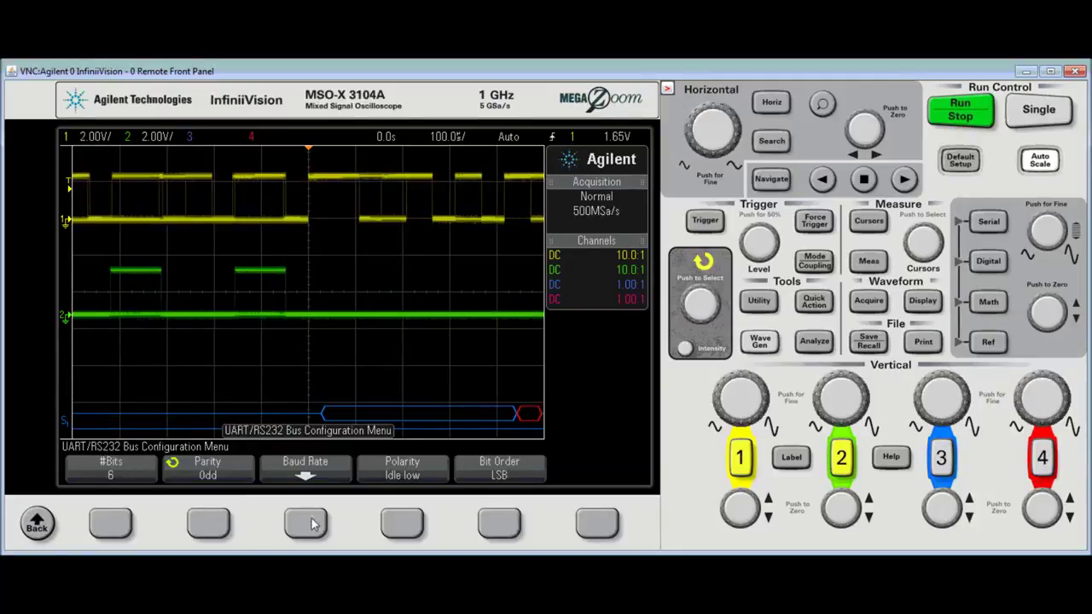
Raise the UART data bits from 6 to 8 and return to the Serial Decode menu
left_click(500, 523)
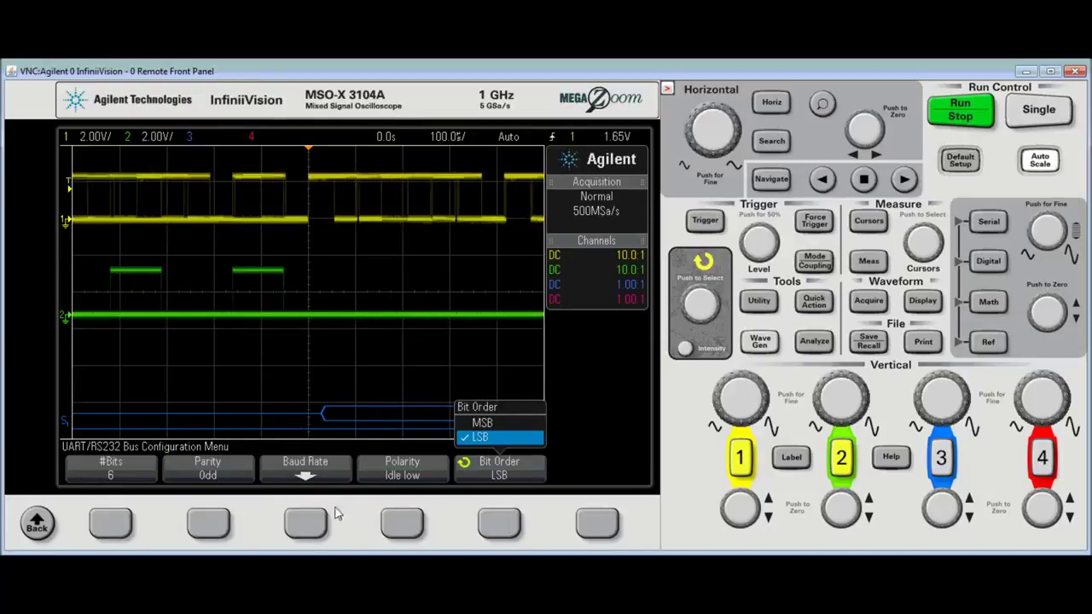
left_click(109, 522)
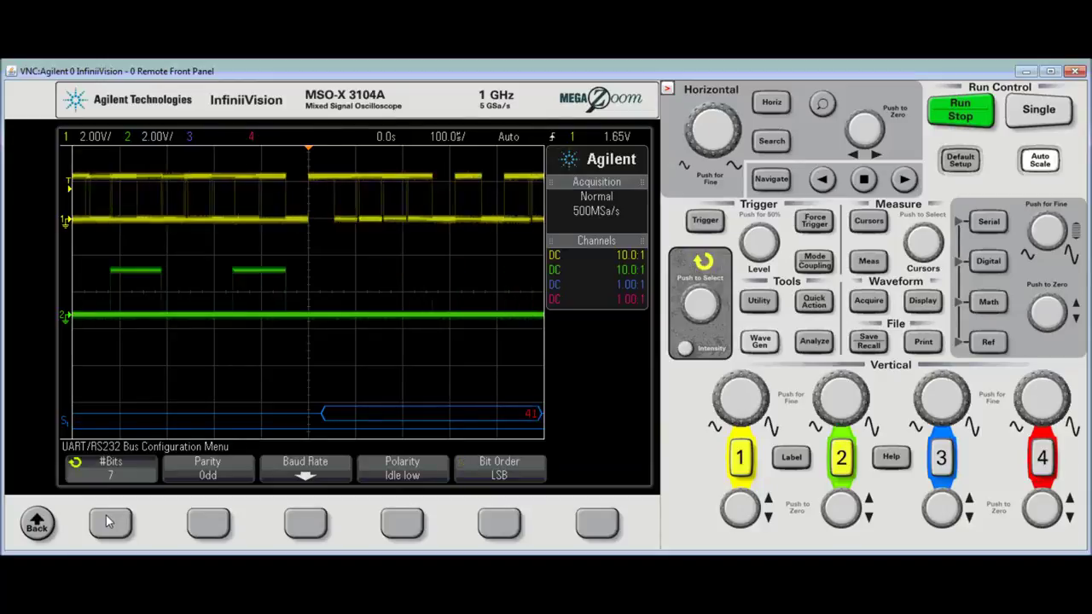
left_click(109, 522)
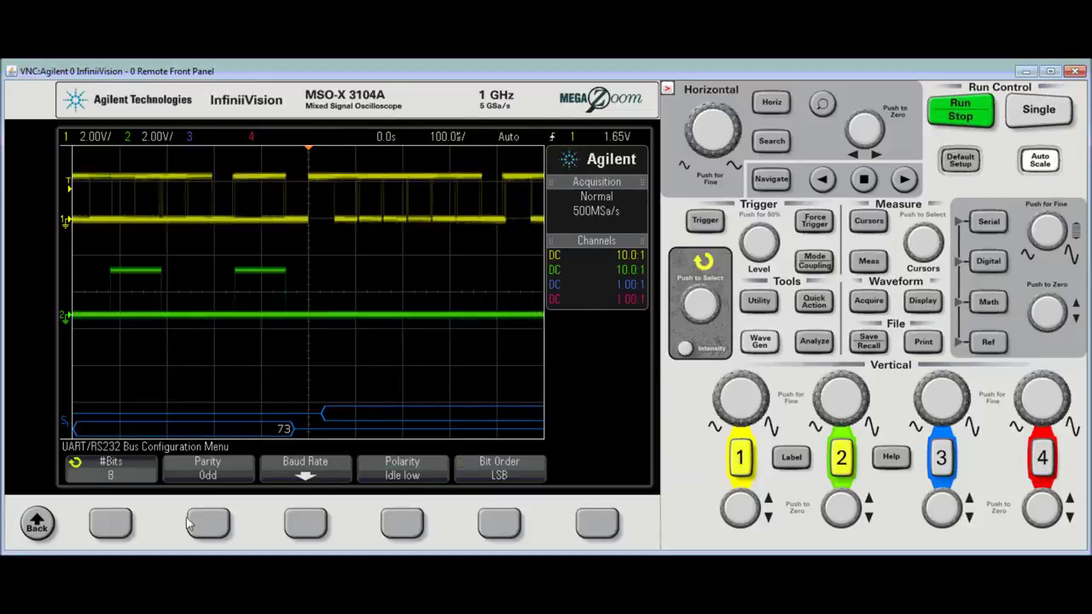
left_click(37, 522)
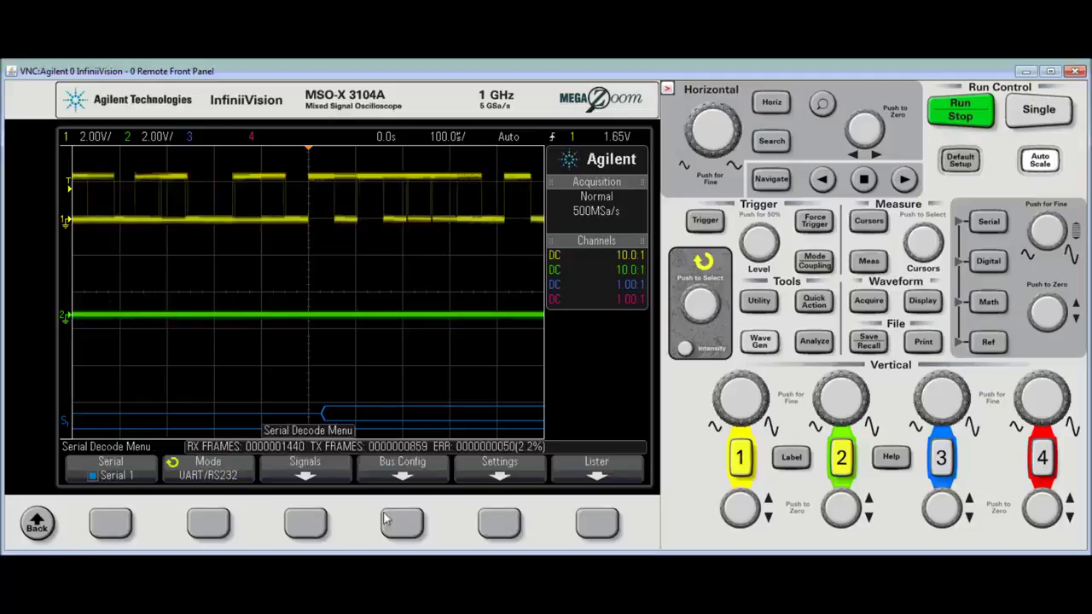
In the UART/RS232 Settings, leave Framing Off and the number base at Hex
left_click(499, 522)
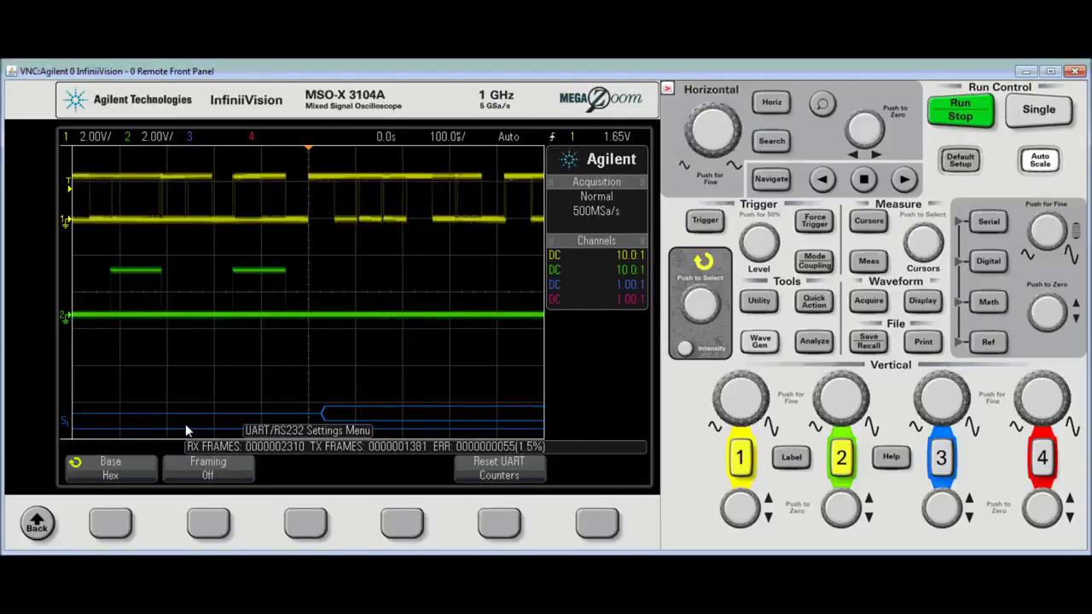
left_click(209, 524)
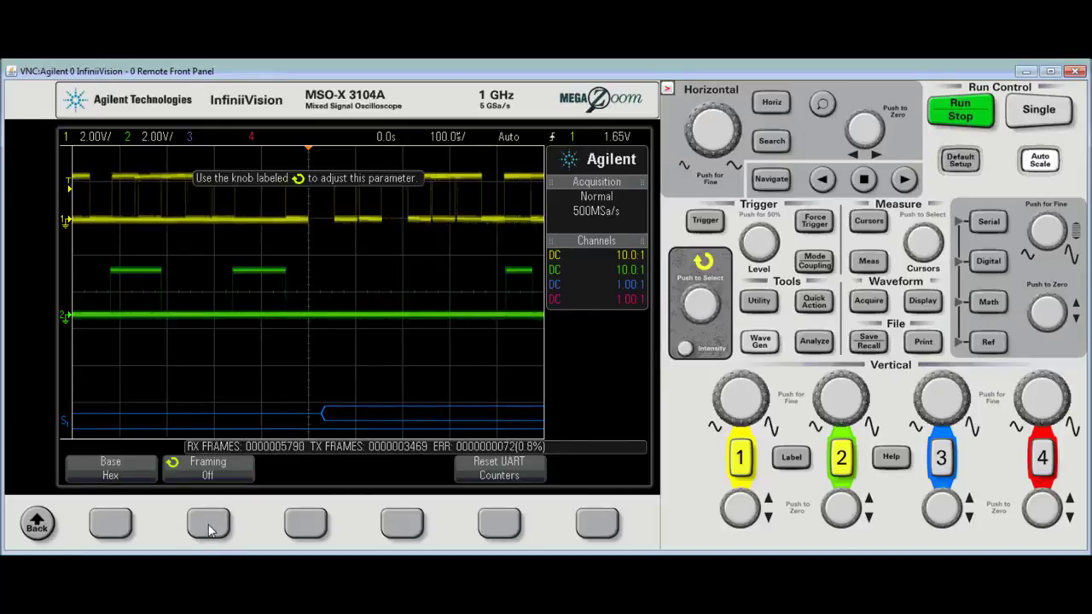
scroll(209, 528, "up", 4)
scroll(209, 524, "down", 10)
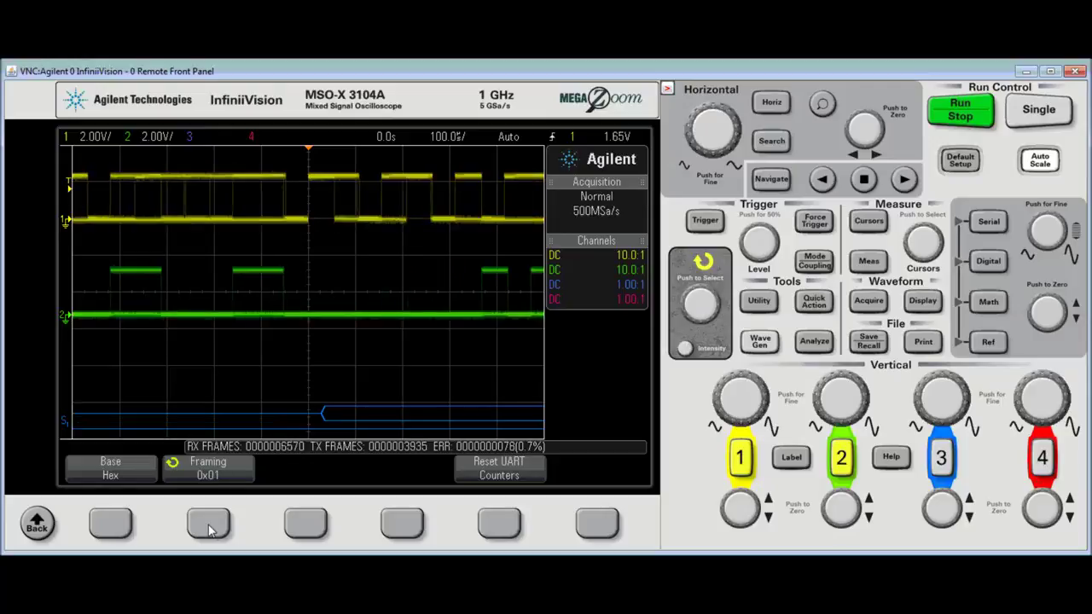
left_click(119, 525)
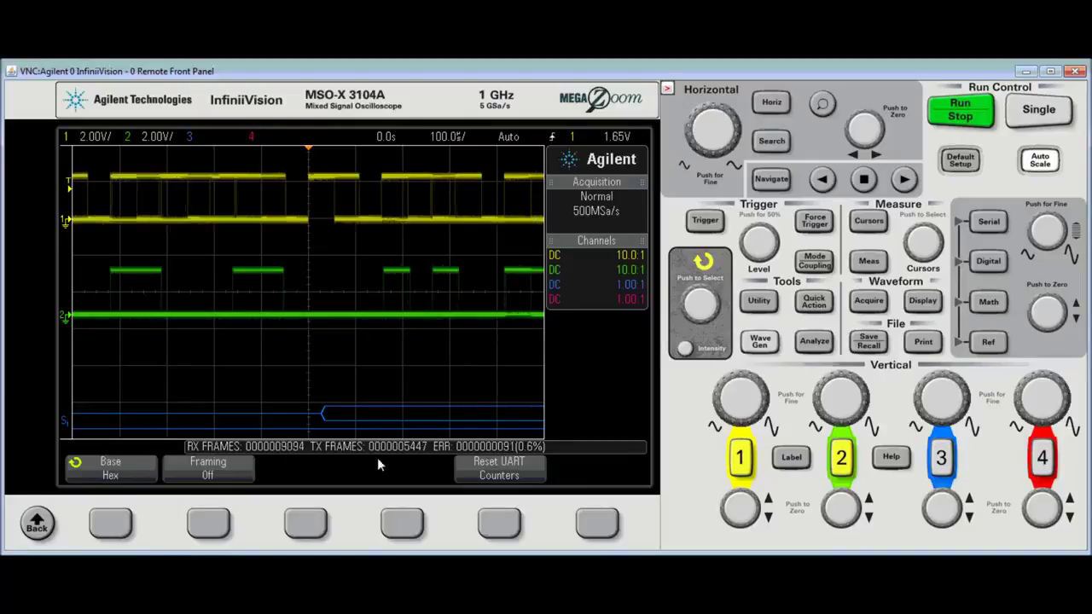
Set the trigger type to Serial 1 (UART/RS232) and bring up its Trigger Setup
left_click(693, 227)
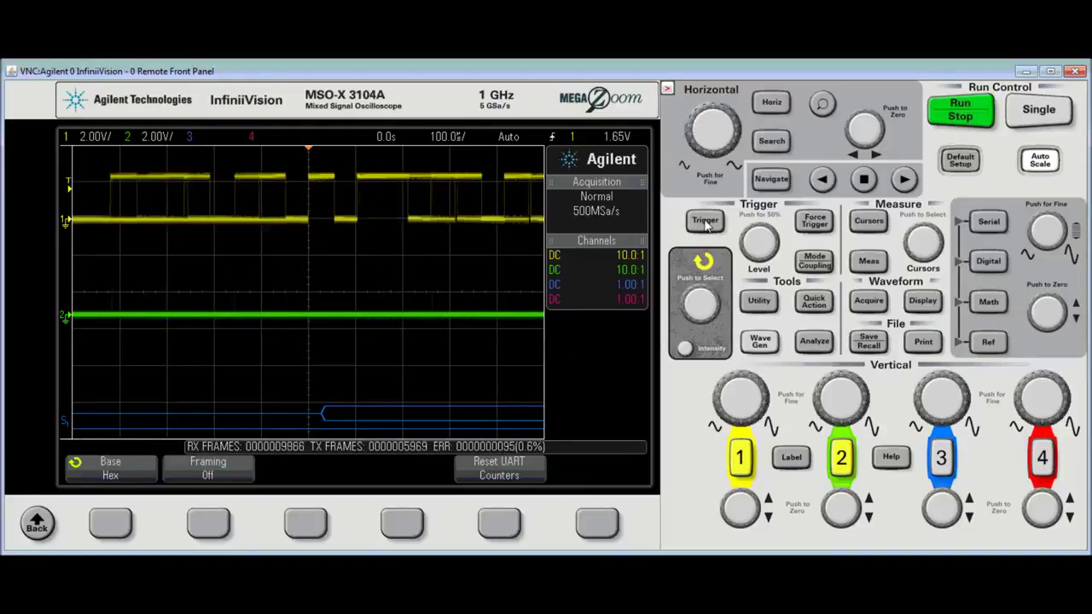
left_click(111, 524)
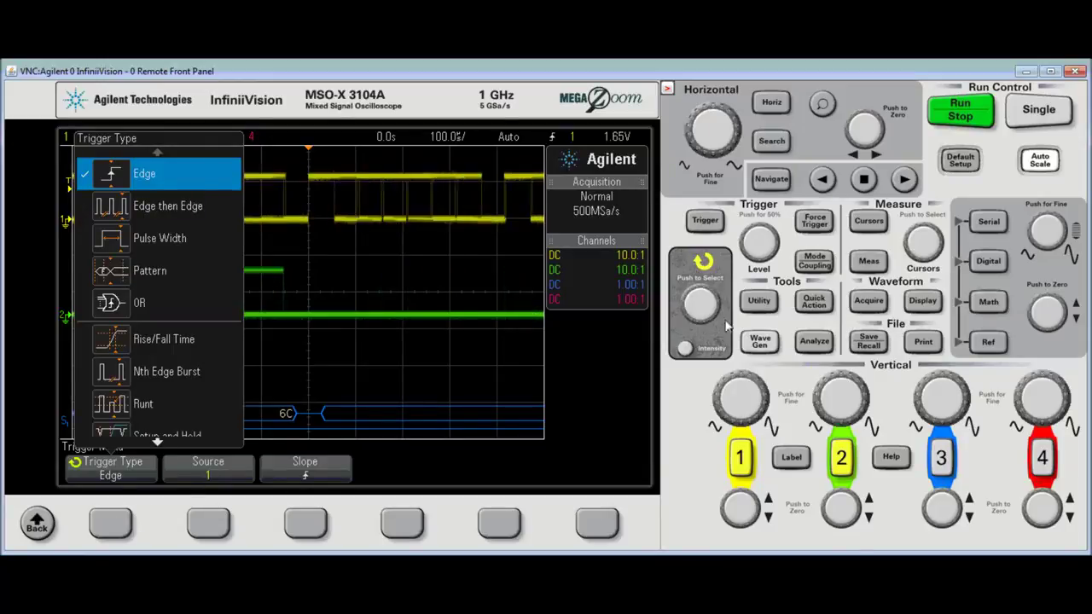
scroll(696, 300, "down", 8)
scroll(681, 320, "down", 3)
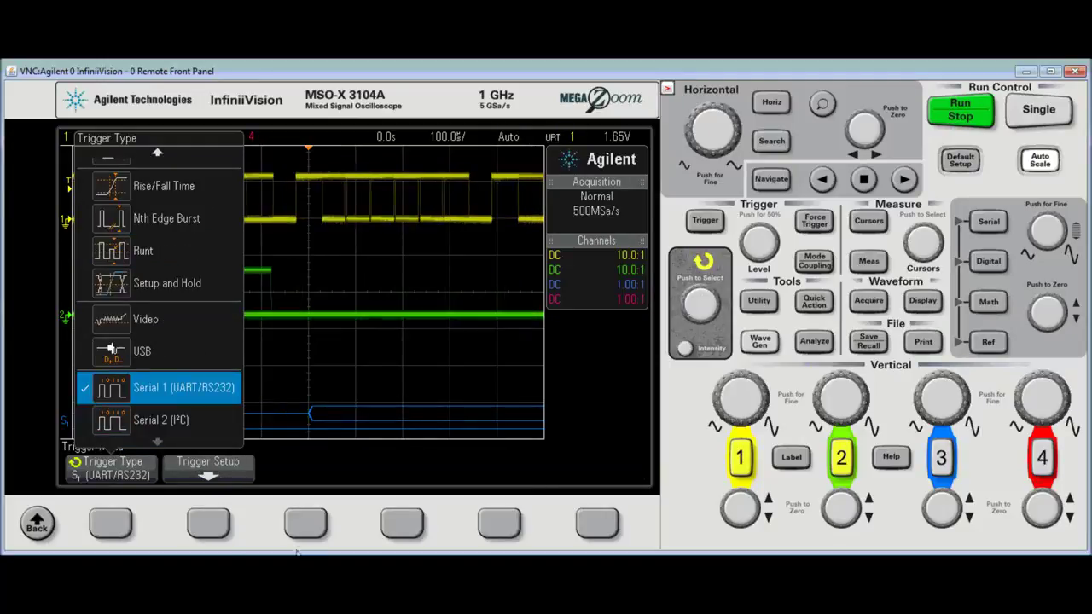
left_click(211, 527)
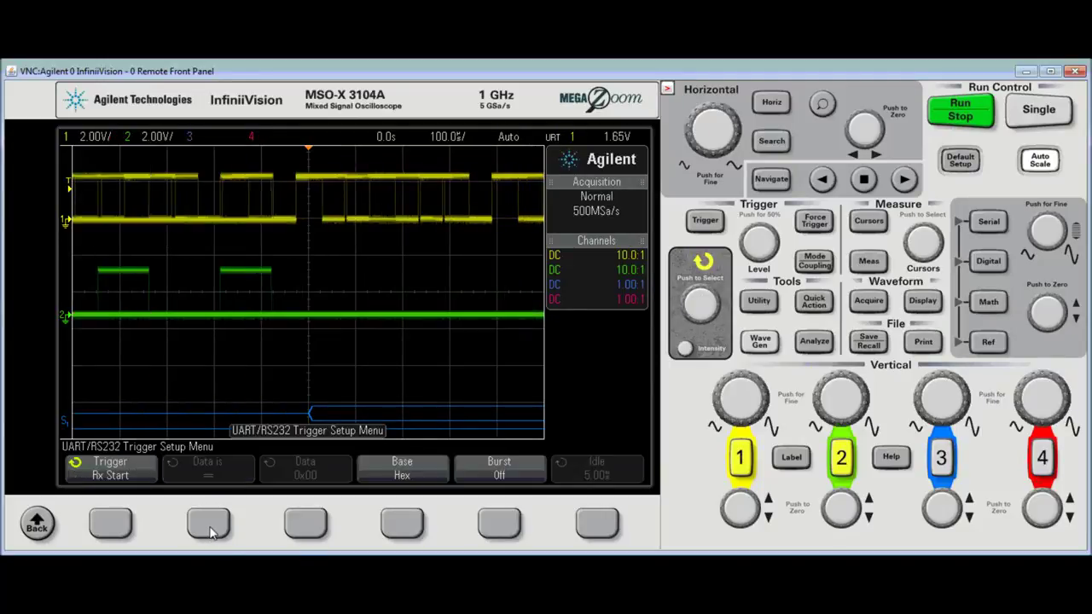
Set the UART trigger condition to Tx Data with Data is = (Equal), selecting the data byte
left_click(110, 527)
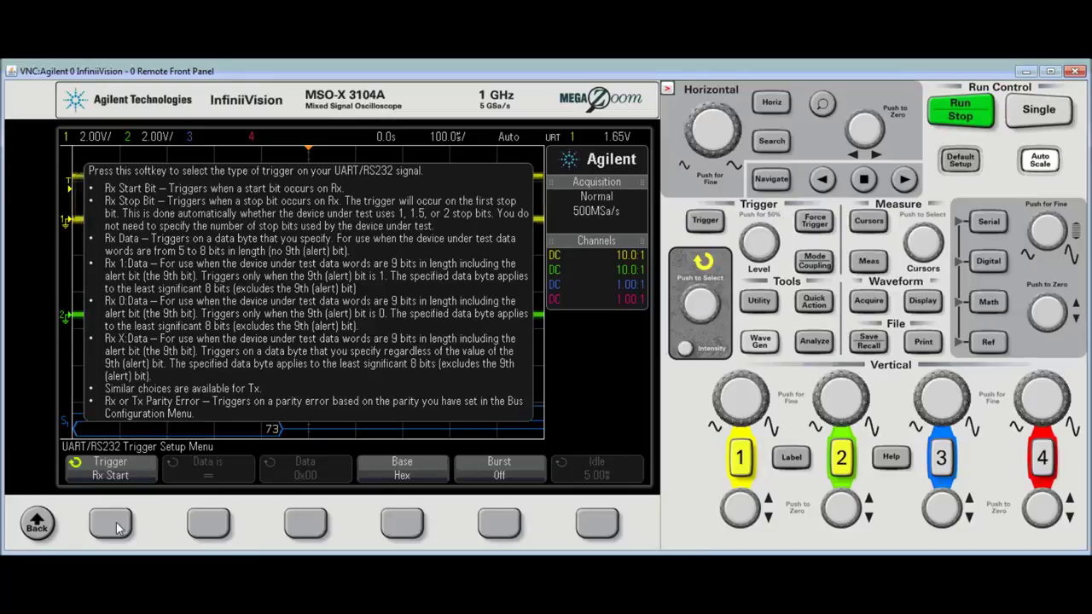
left_click(111, 523)
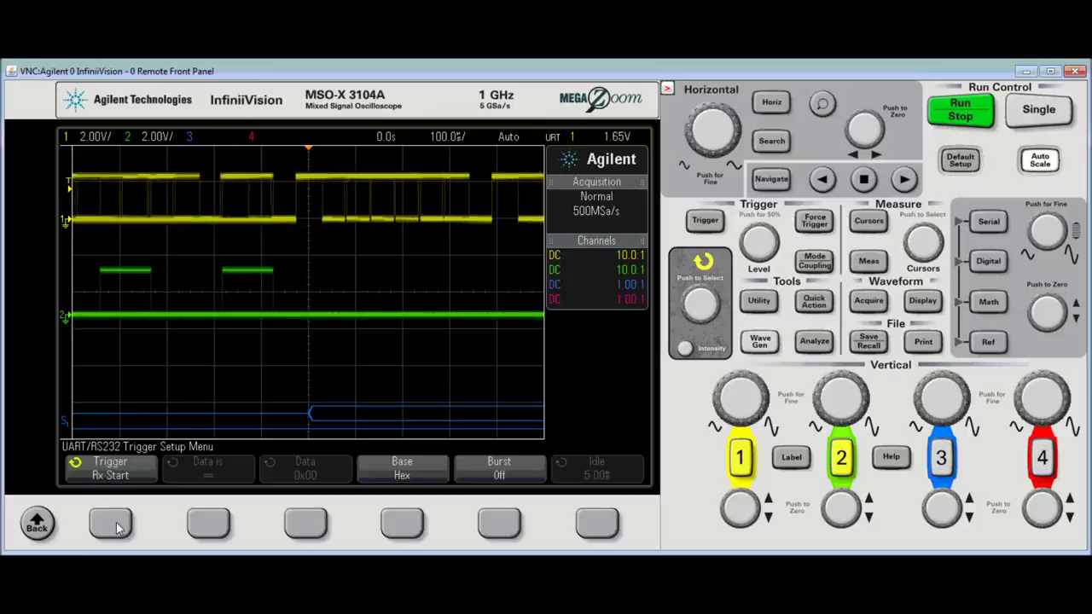
left_click(116, 526)
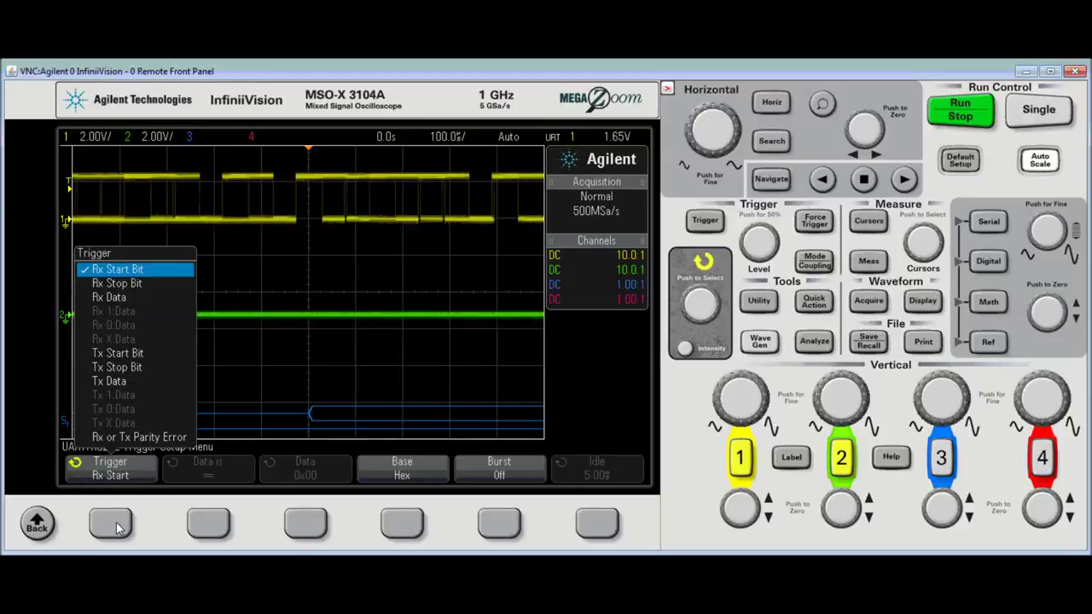
left_click(117, 527)
left_click(116, 527)
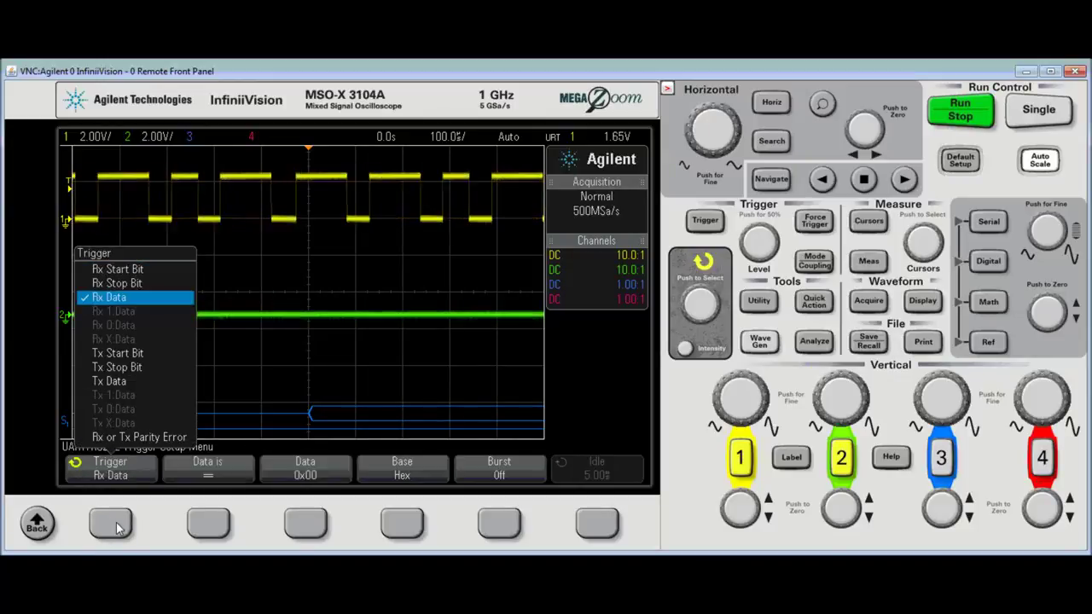
left_click(117, 527)
left_click(117, 527)
left_click(117, 527)
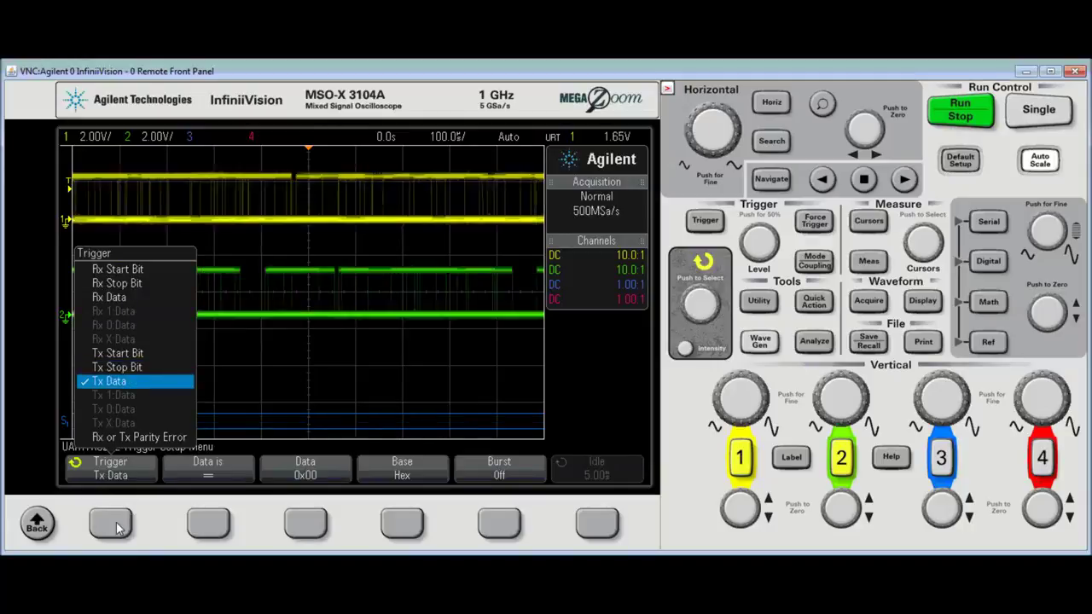
left_click(215, 477)
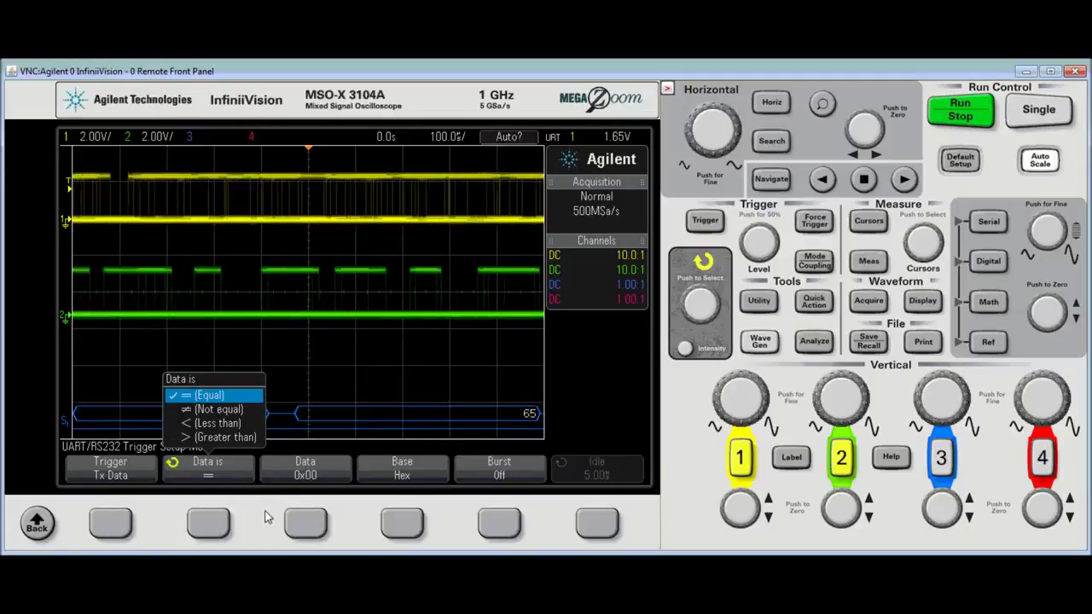
left_click(305, 521)
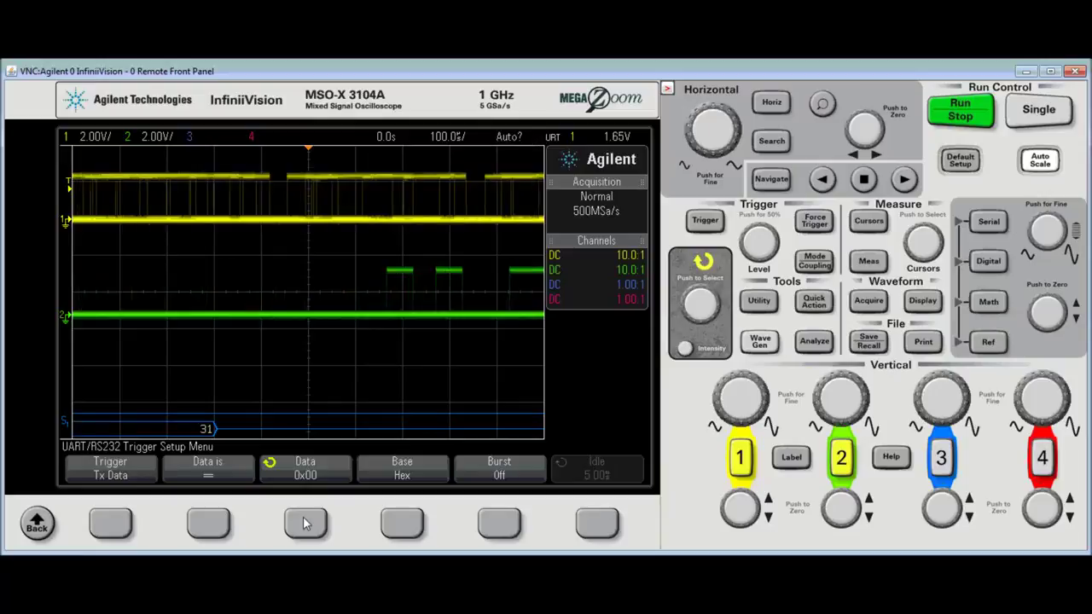
Dial the trigger data byte up from 0x00 to 0x4D
scroll(306, 522, "up", 2)
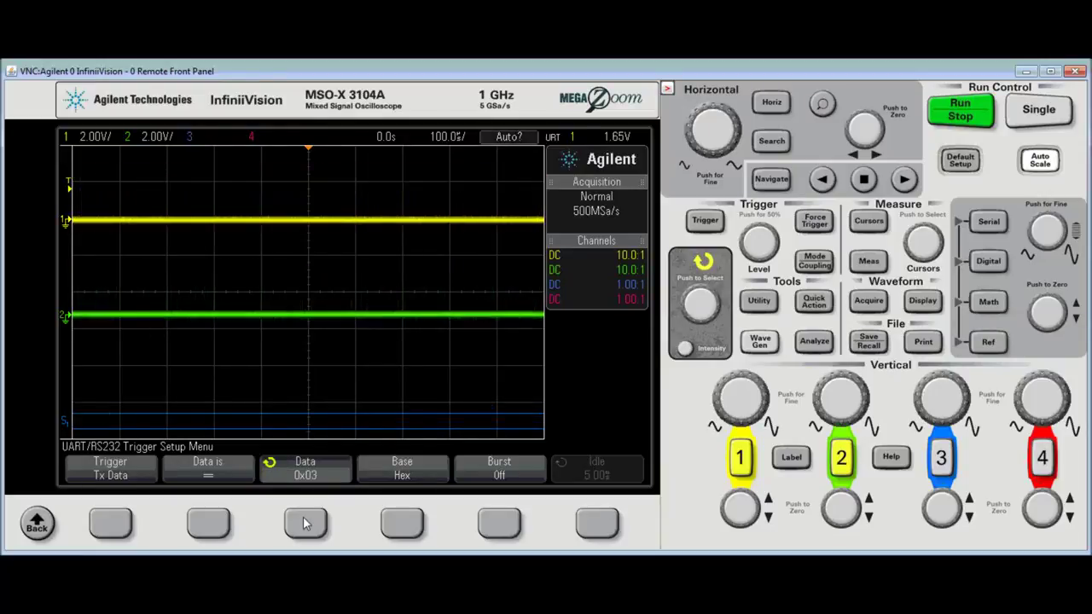
scroll(305, 523, "up", 7)
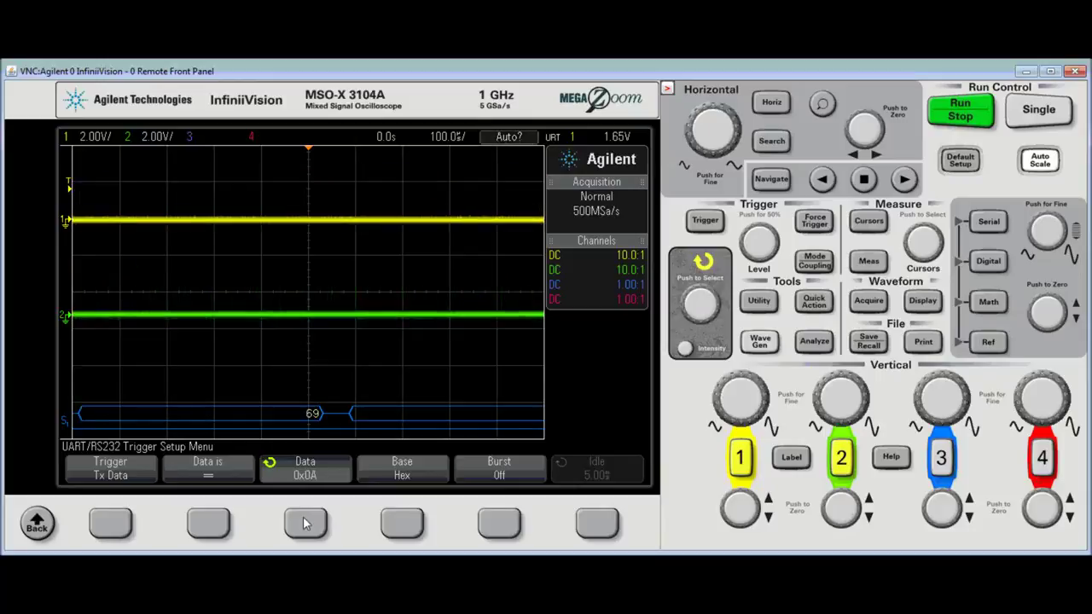
scroll(305, 522, "up", 3)
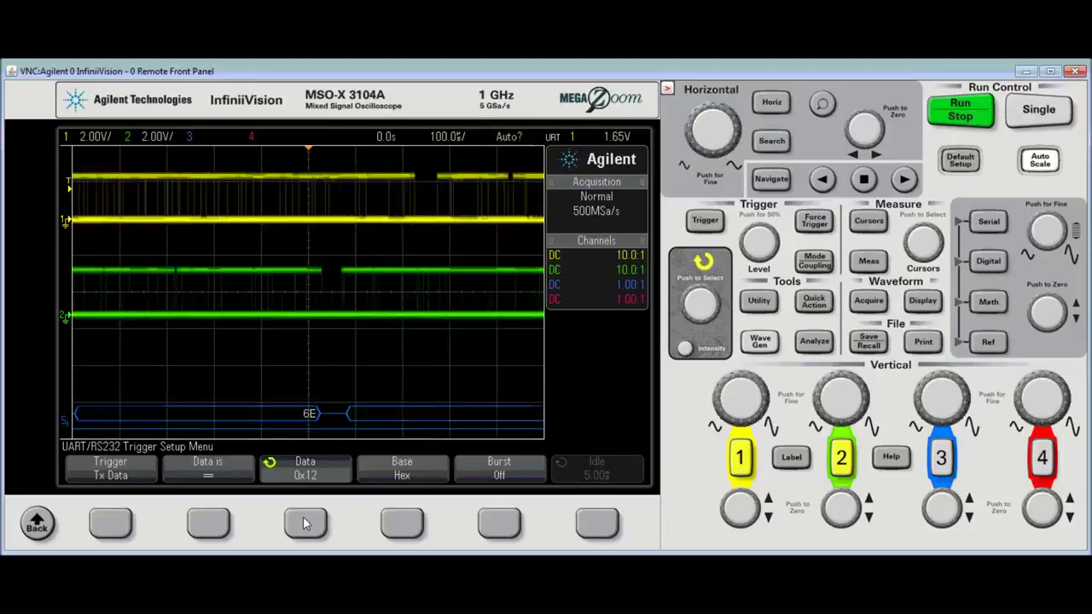
scroll(306, 523, "up", 7)
scroll(305, 523, "up", 12)
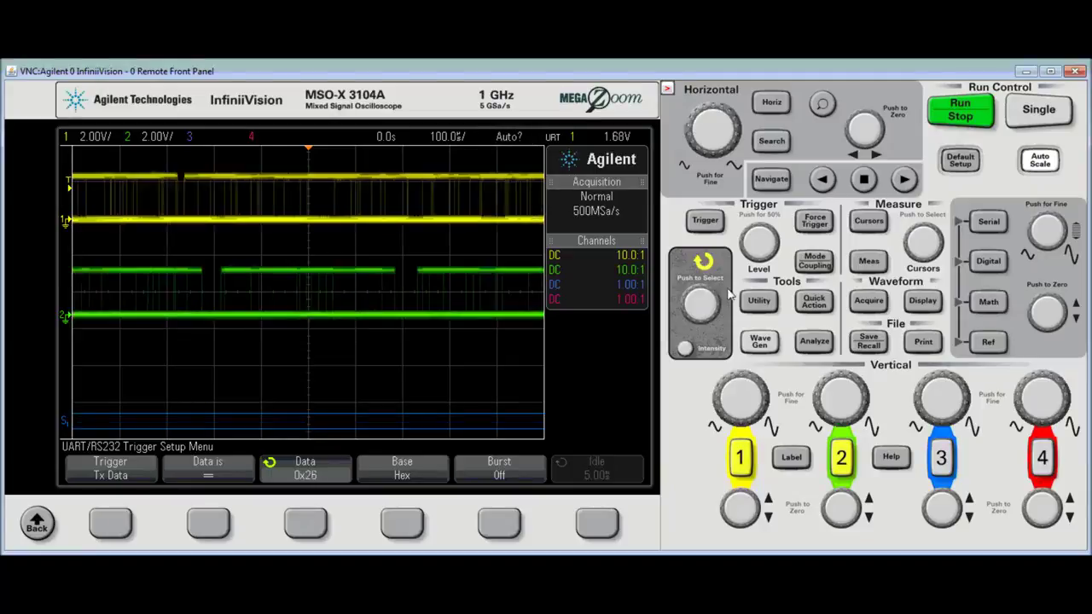
scroll(700, 316, "up", 5)
scroll(693, 322, "up", 4)
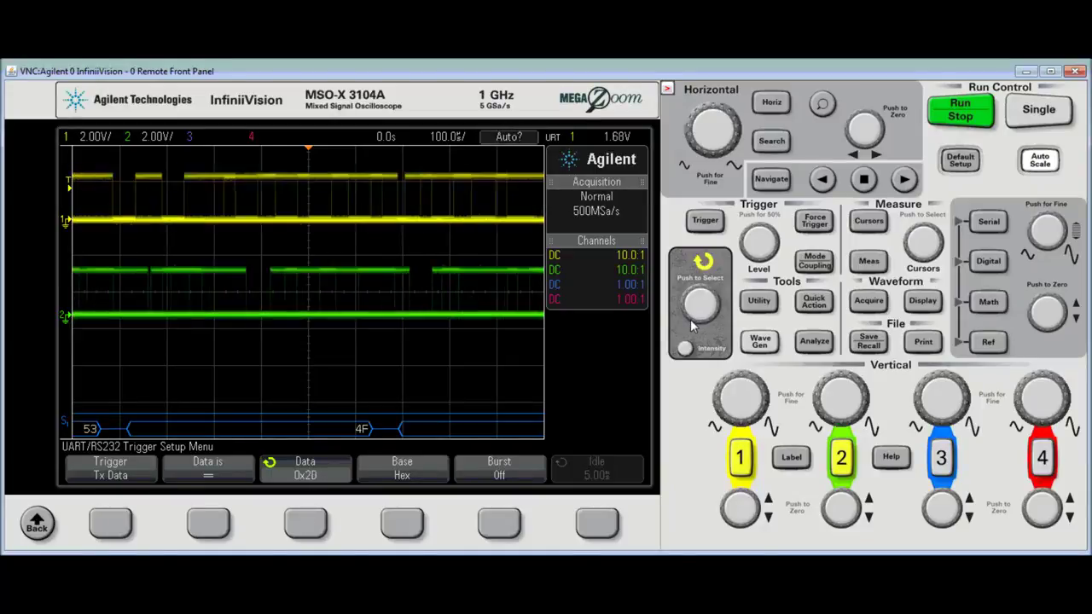
scroll(693, 323, "up", 8)
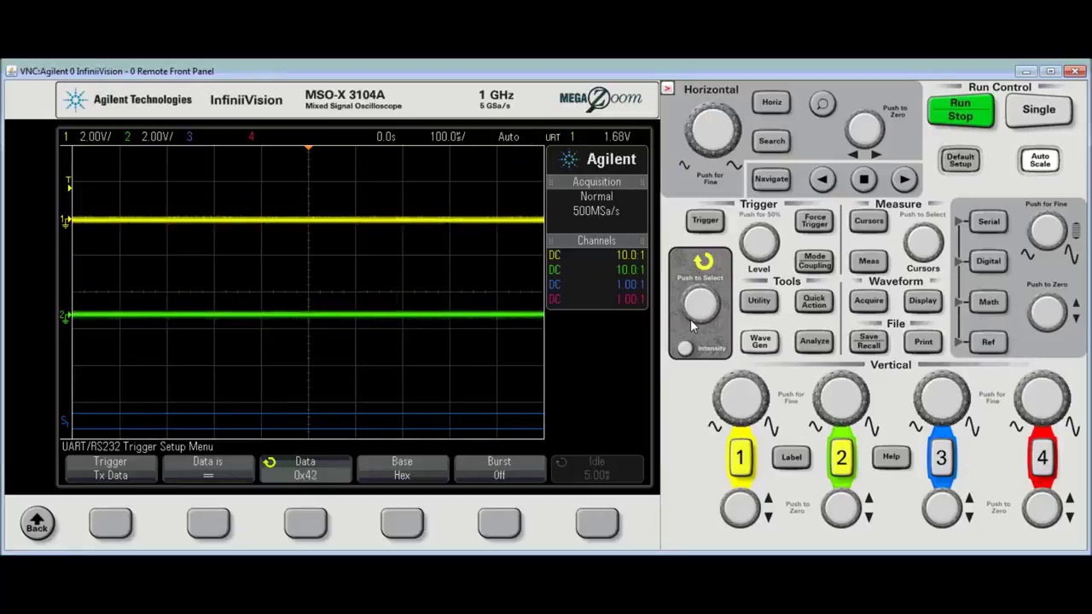
scroll(692, 324, "up", 5)
scroll(693, 324, "up", 3)
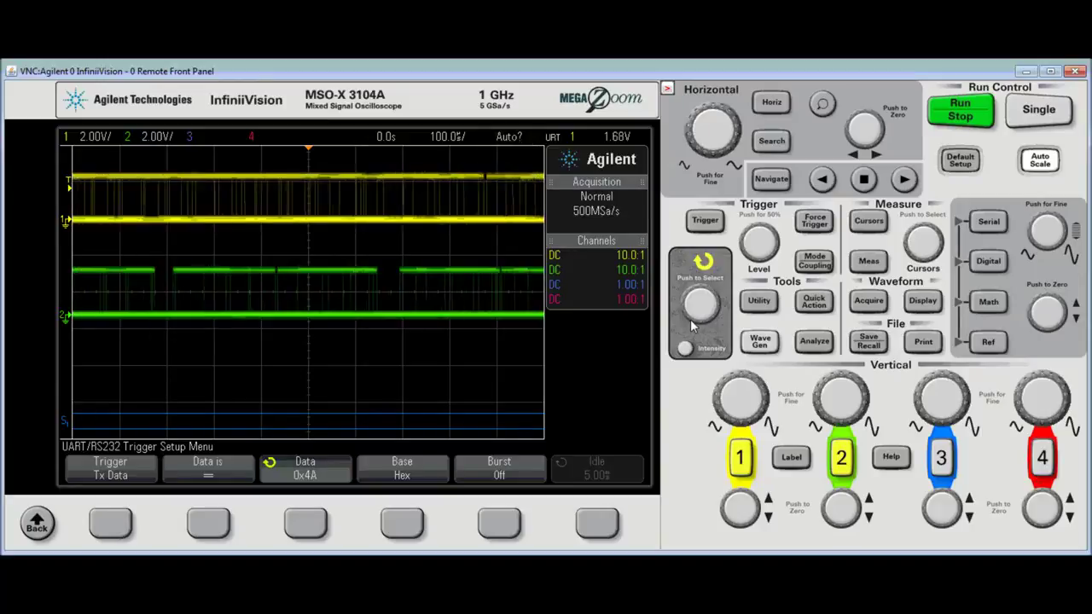
scroll(693, 324, "up", 3)
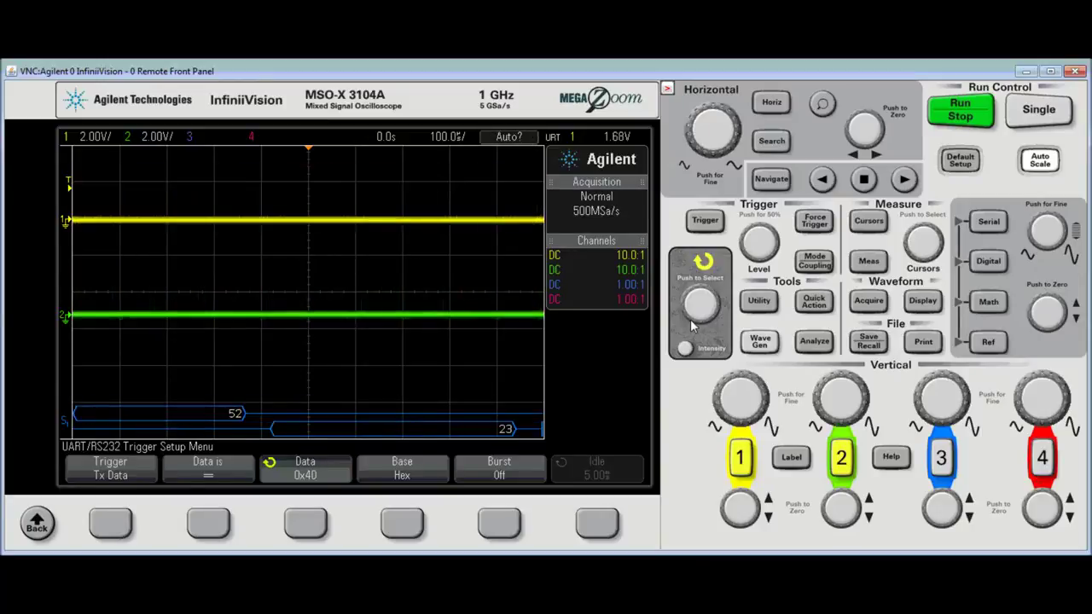
scroll(692, 324, "up", 1)
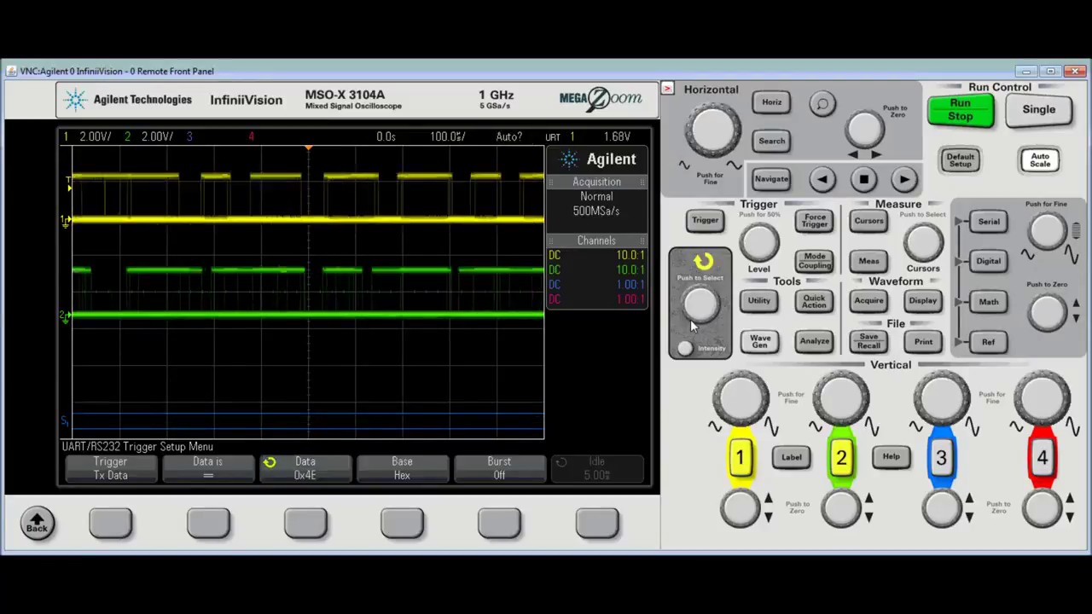
scroll(693, 324, "down", 1)
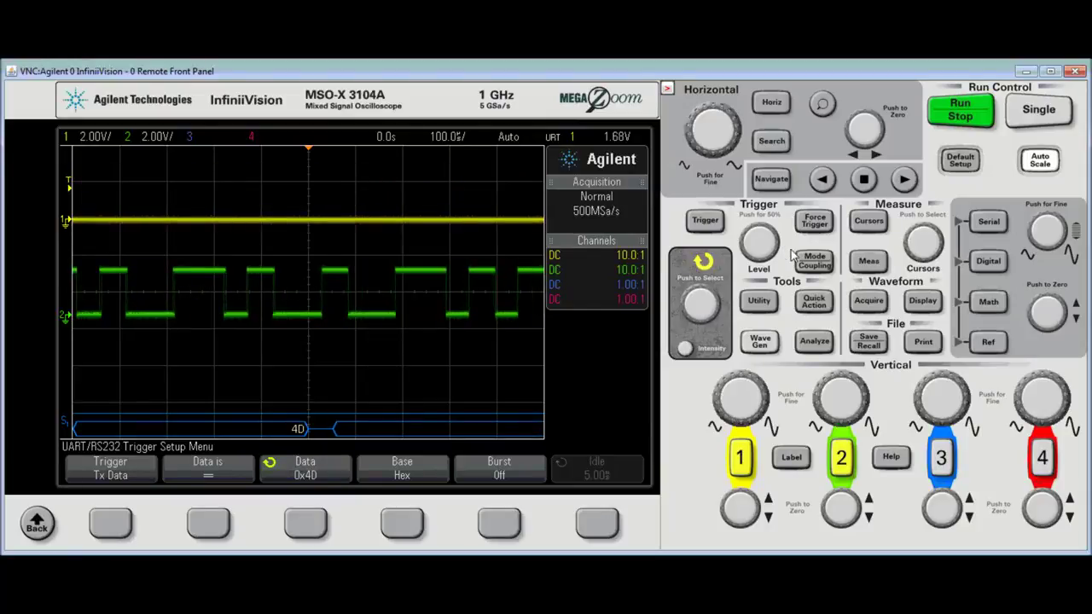
Widen the timebase from 100 µs/div through 500 µs/div to 1.000 ms/div and show the Serial Decode menu
left_click(683, 166)
left_click(683, 166)
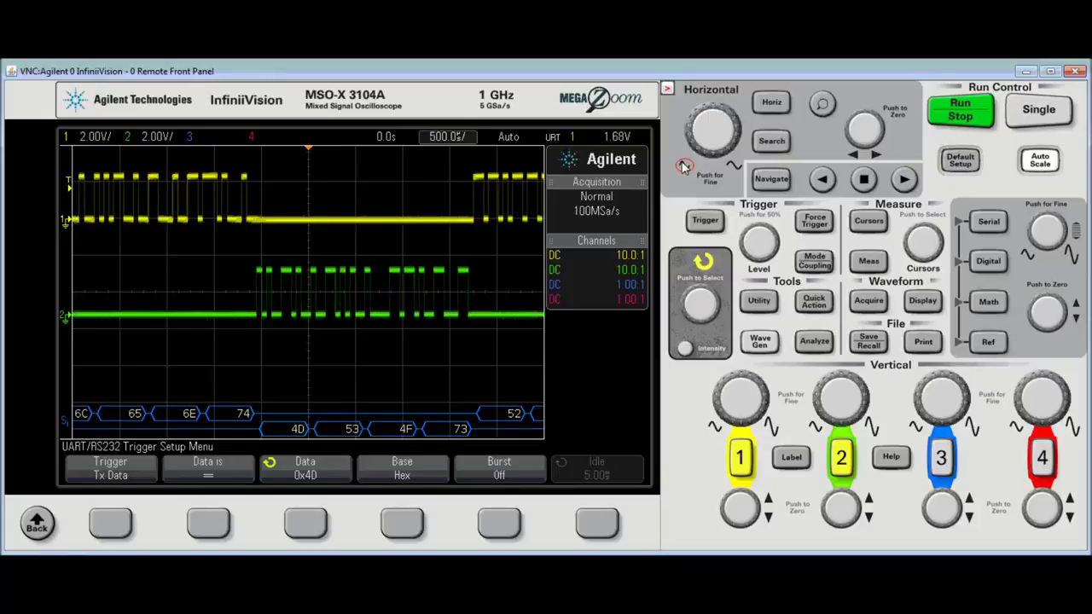
left_click(683, 166)
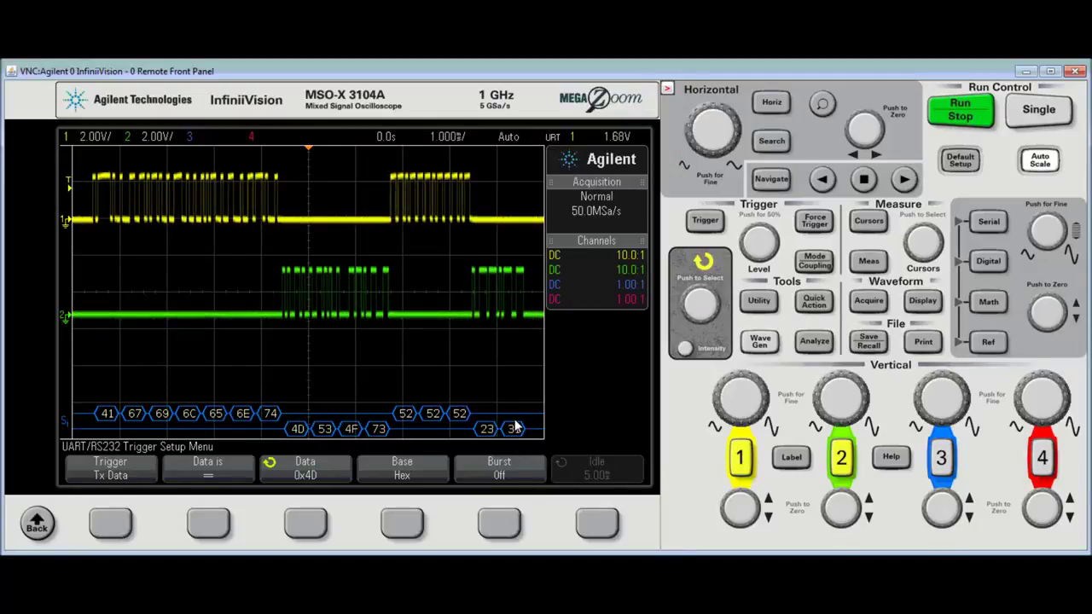
left_click(990, 226)
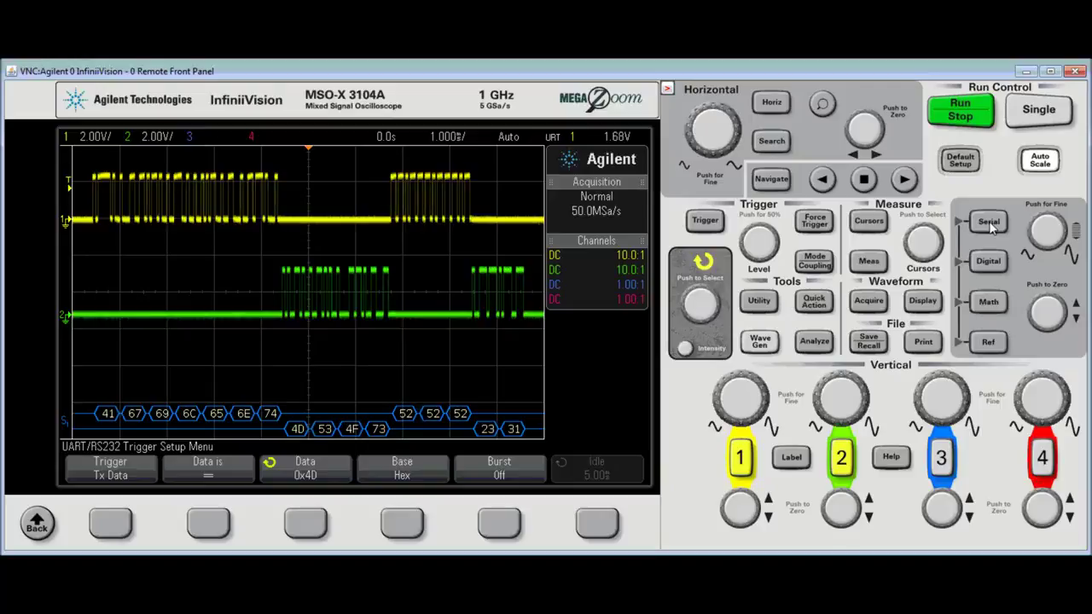
Show the Serial 1 (UART/RS232) decode in the Lister table
left_click(611, 526)
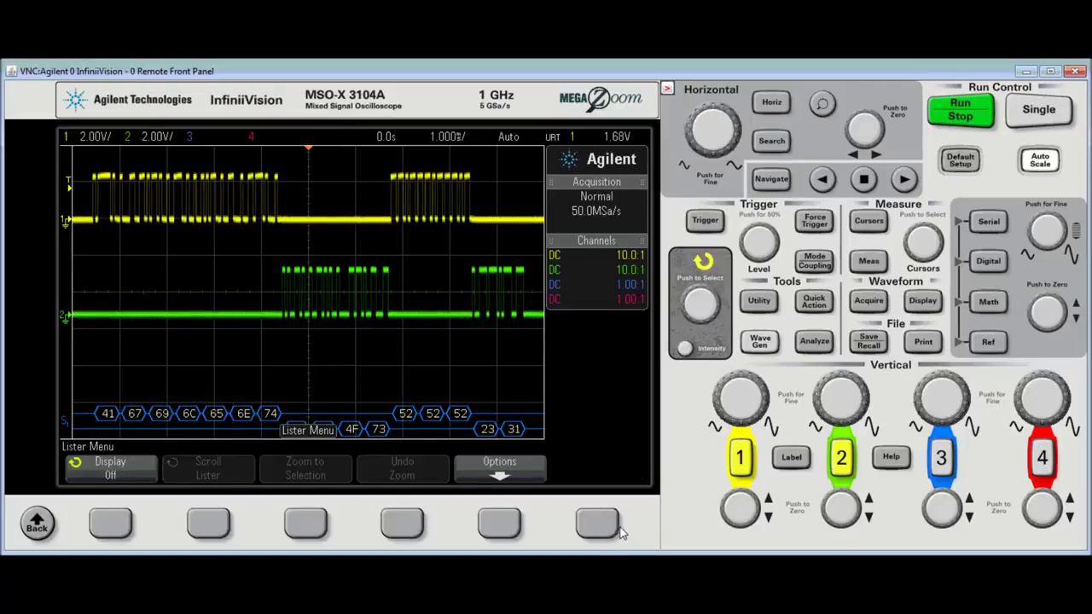
left_click(115, 525)
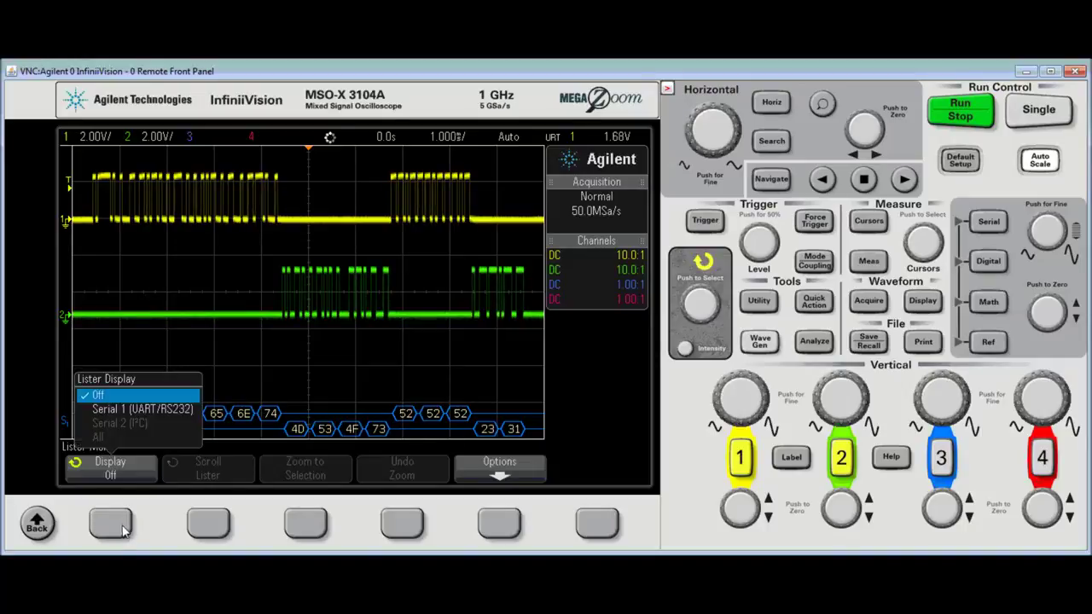
left_click(115, 525)
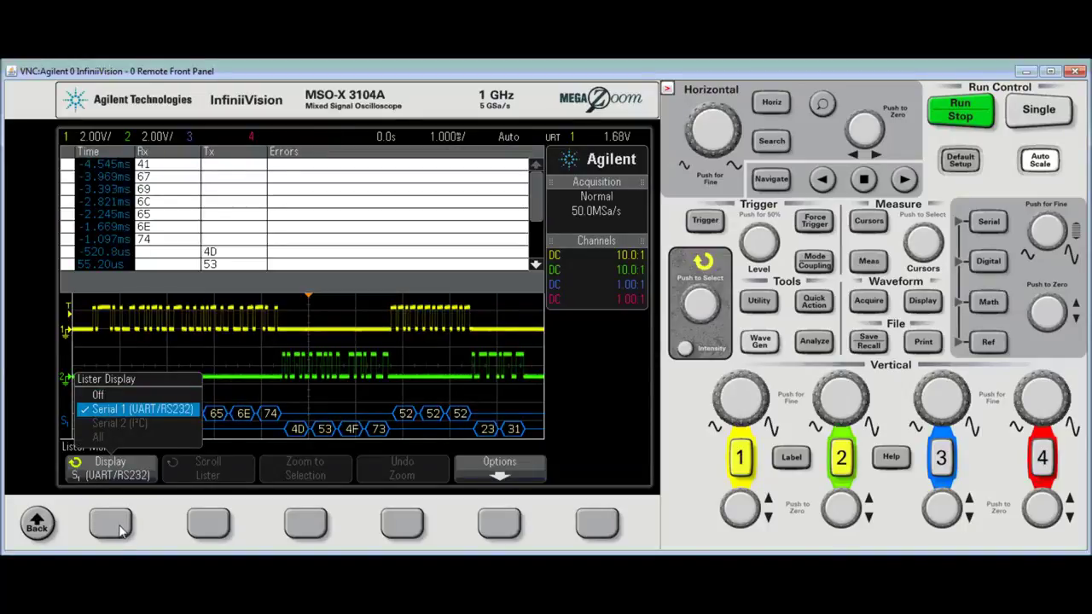
Widen the timebase through 2 ms/div to 5 ms/div and freeze a single capture
left_click(685, 164)
left_click(684, 165)
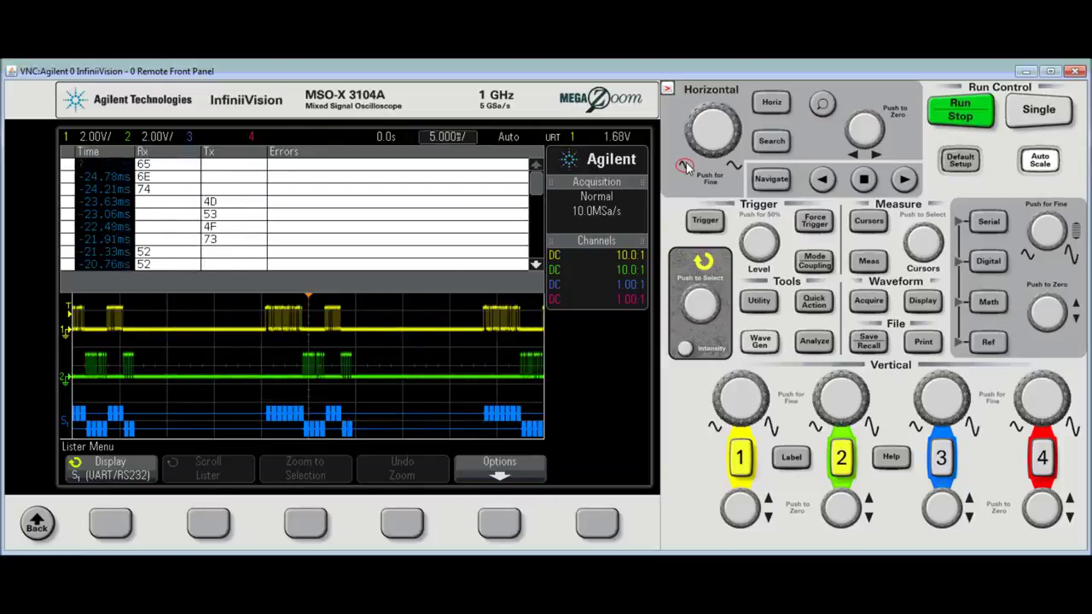
left_click(1049, 114)
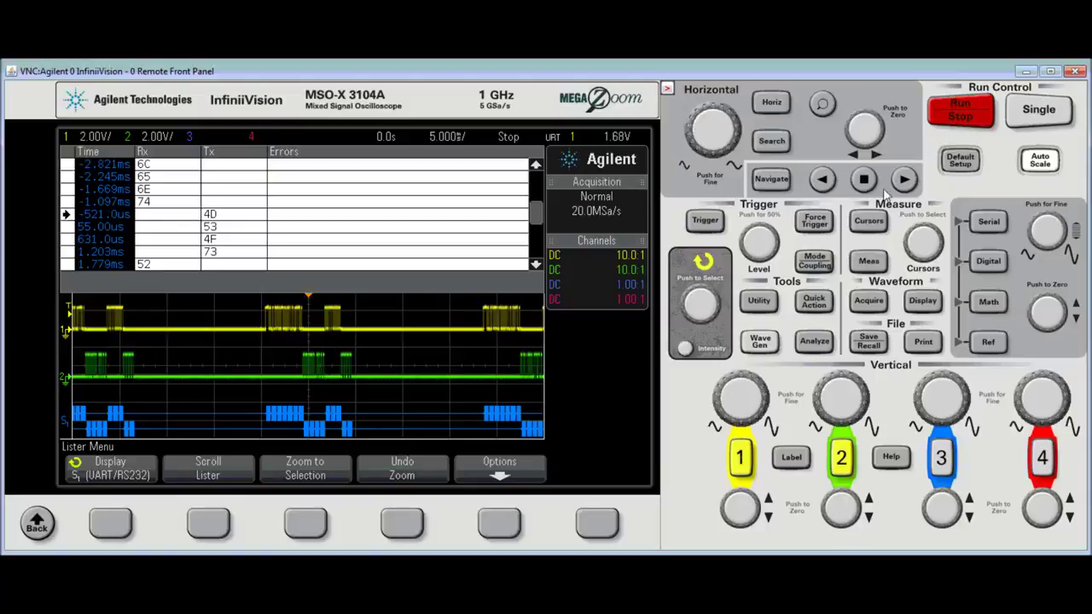
Change the UART decode Base setting from Hex to ASCII
left_click(989, 223)
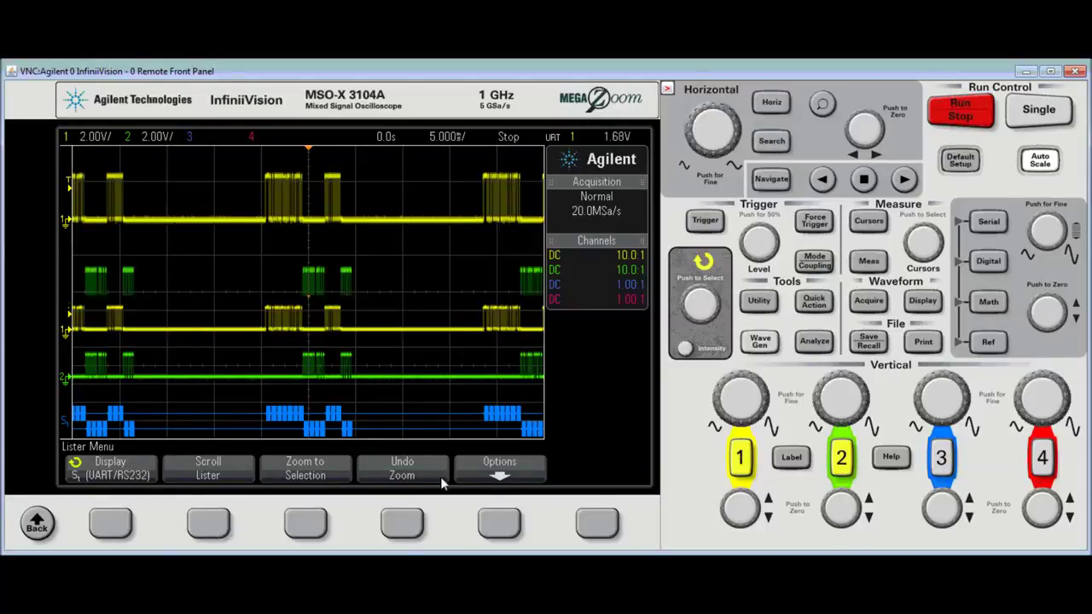
left_click(500, 522)
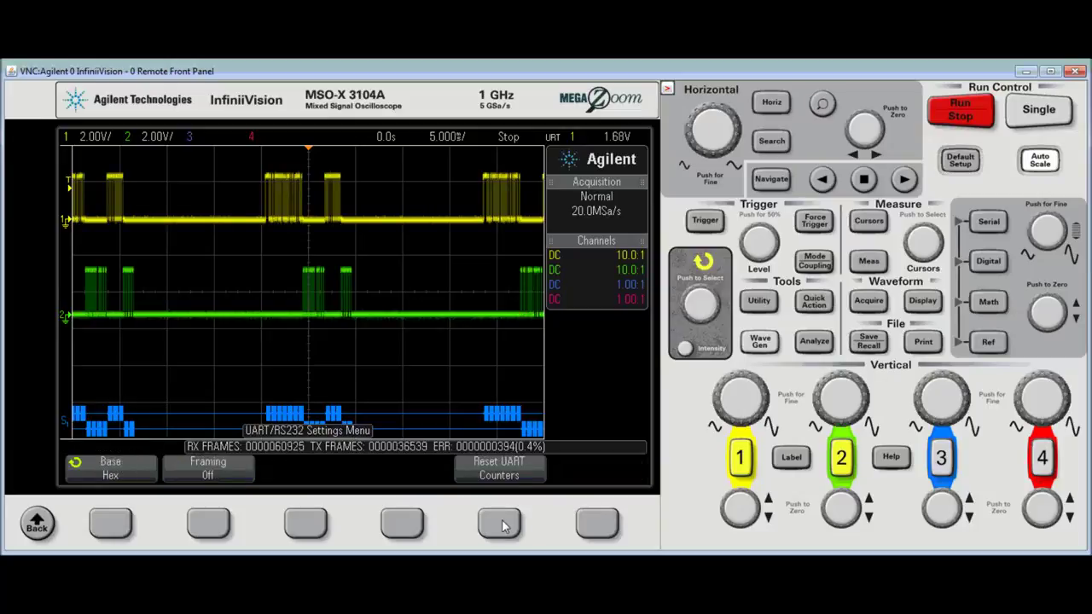
left_click(111, 524)
left_click(108, 523)
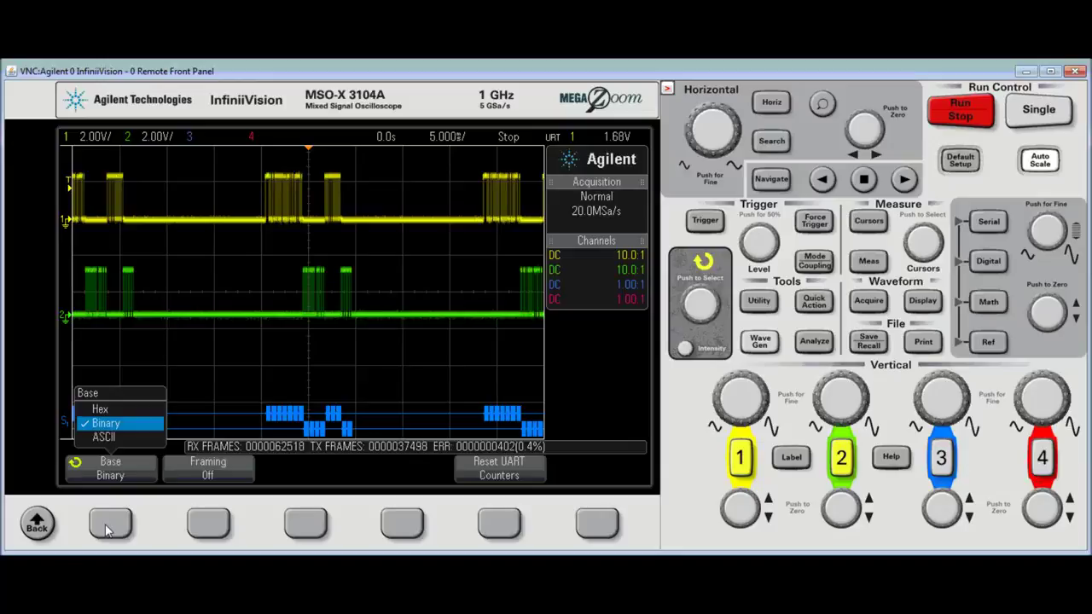
left_click(108, 524)
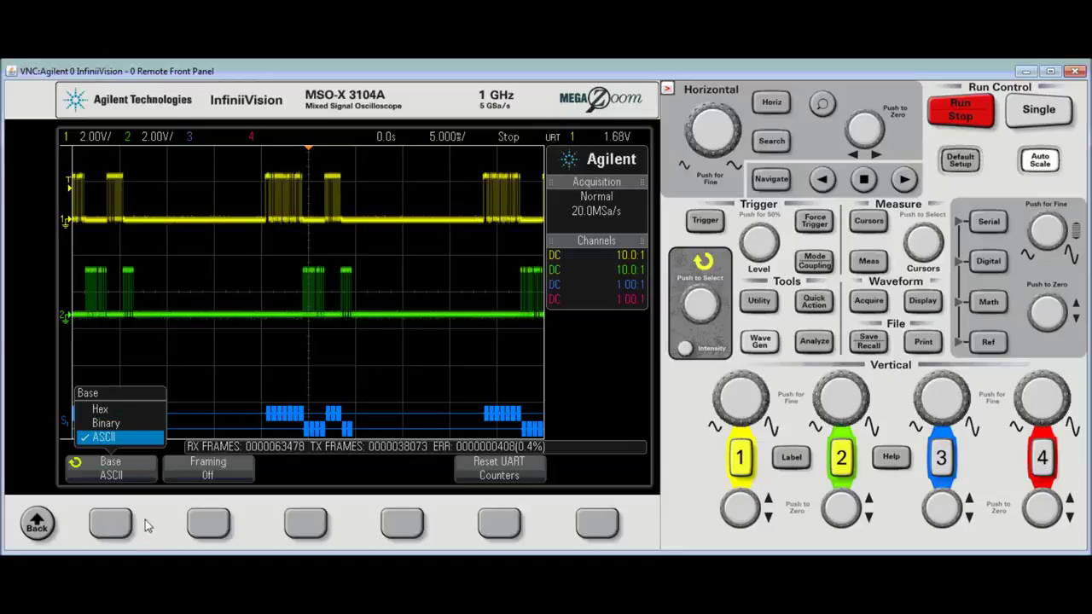
left_click(988, 224)
Reopen the Lister with ASCII Rx/Tx bytes and enable Scroll Lister for stepping through rows
left_click(602, 520)
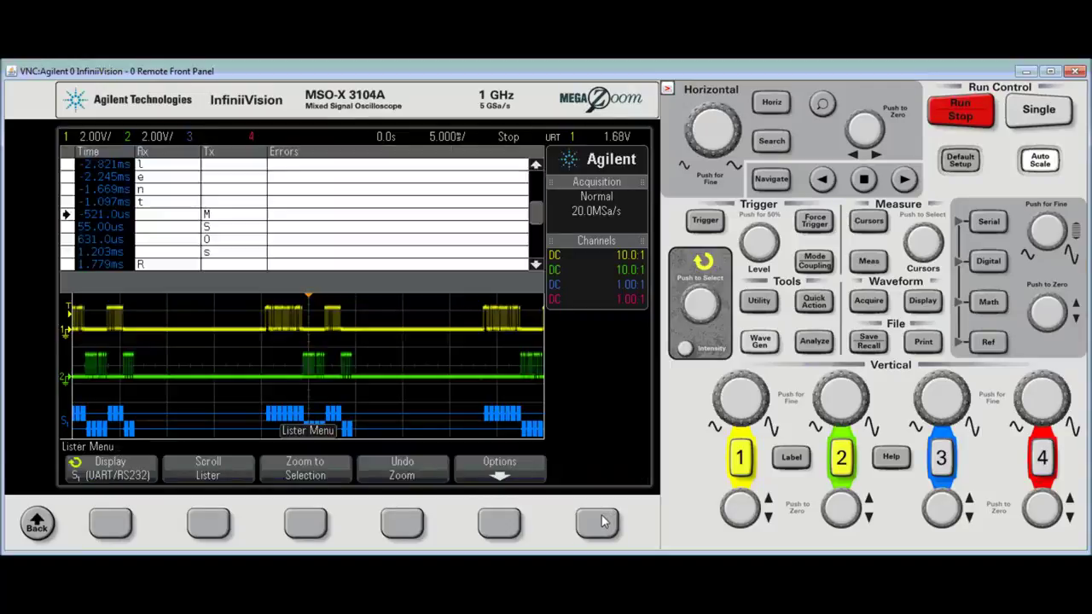
left_click(542, 167)
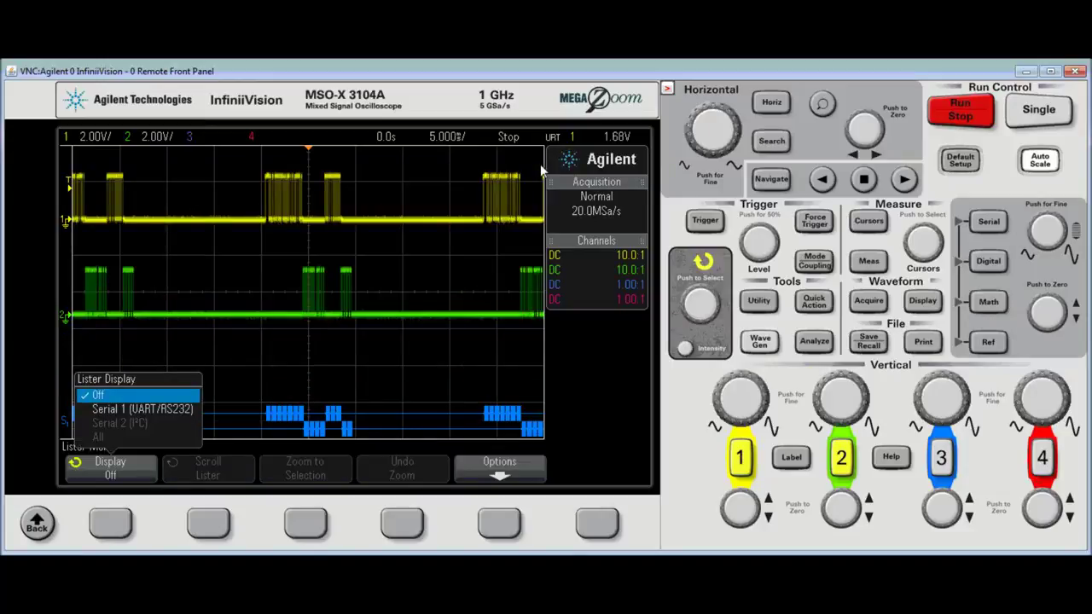
left_click(208, 524)
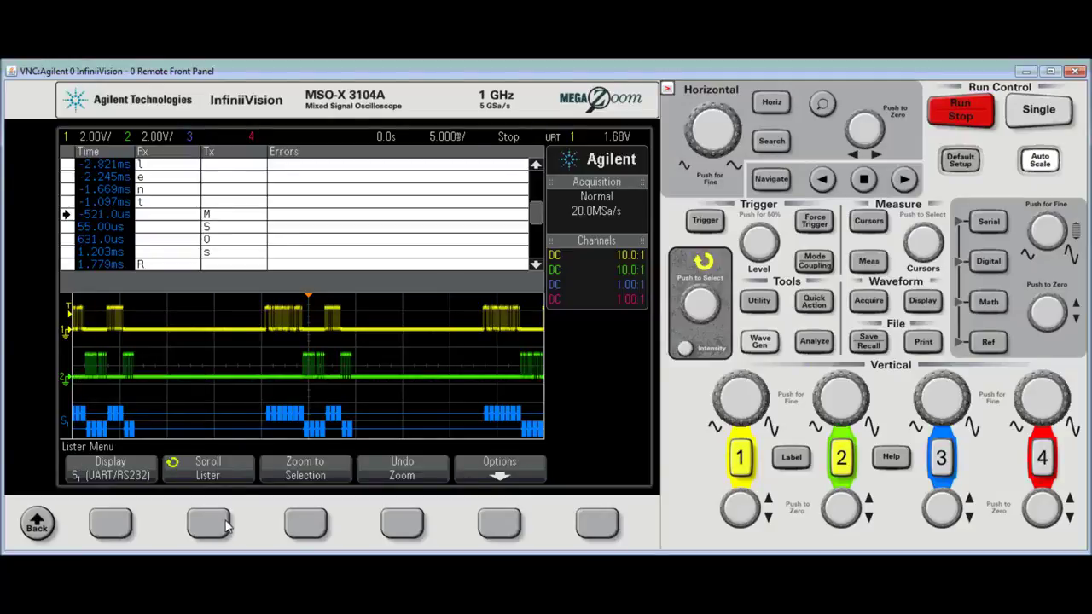
Scroll the lister rows to the 18.57 ms Rx 'A' entry, then reset the horizontal delay to 0.0 s
scroll(708, 307, "up", 2)
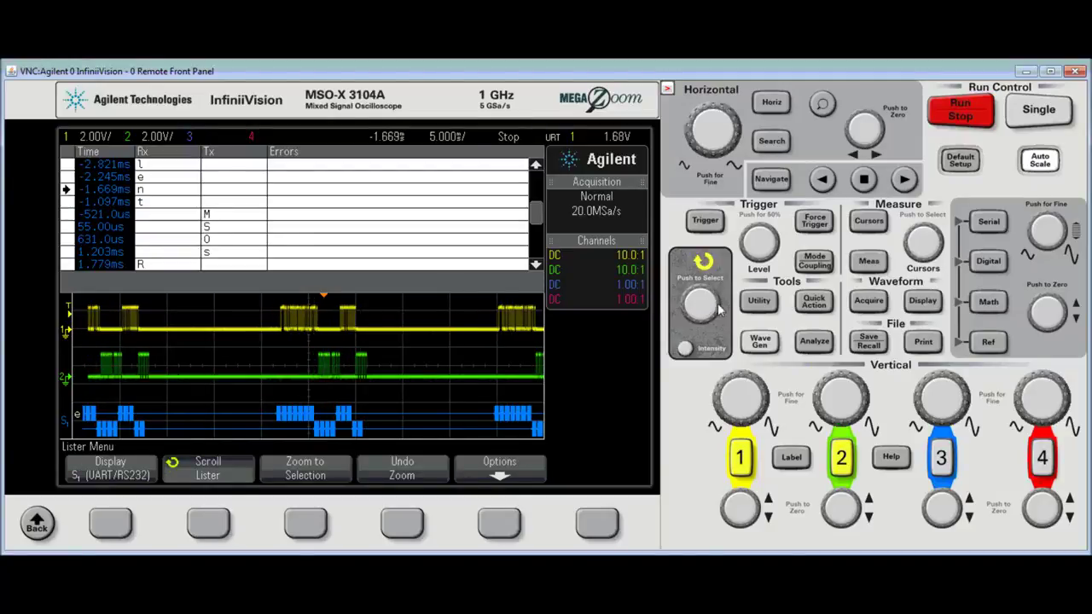
scroll(689, 307, "up", 5)
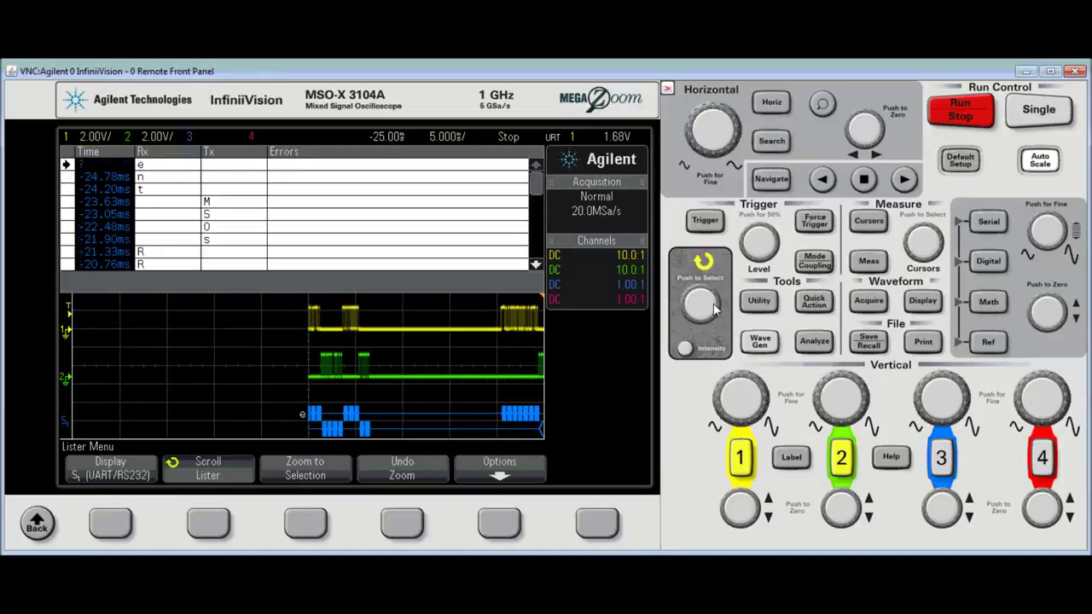
scroll(690, 312, "down", 1)
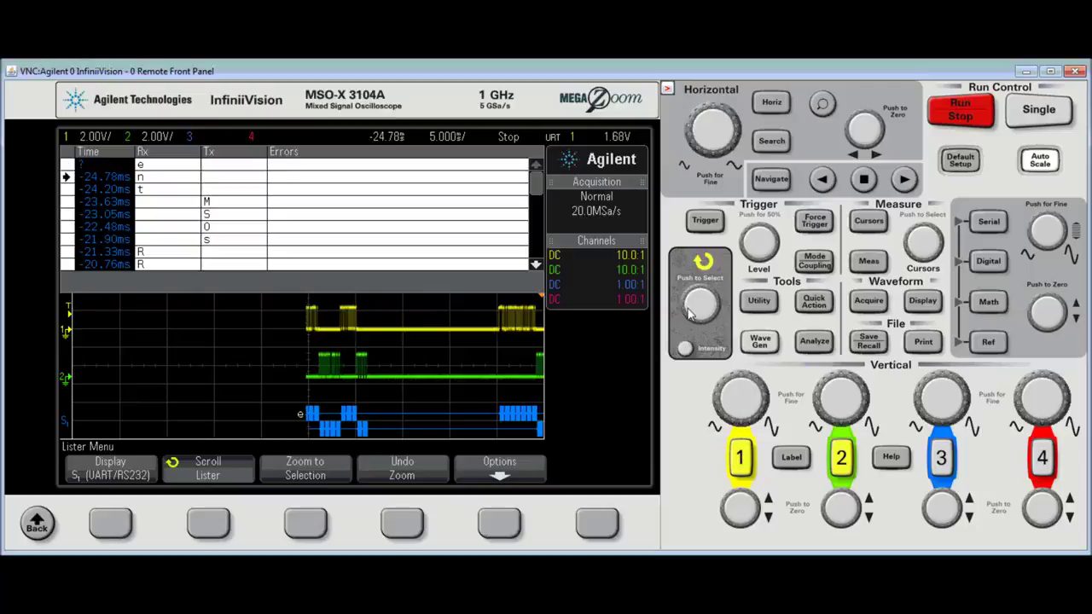
scroll(689, 314, "down", 1)
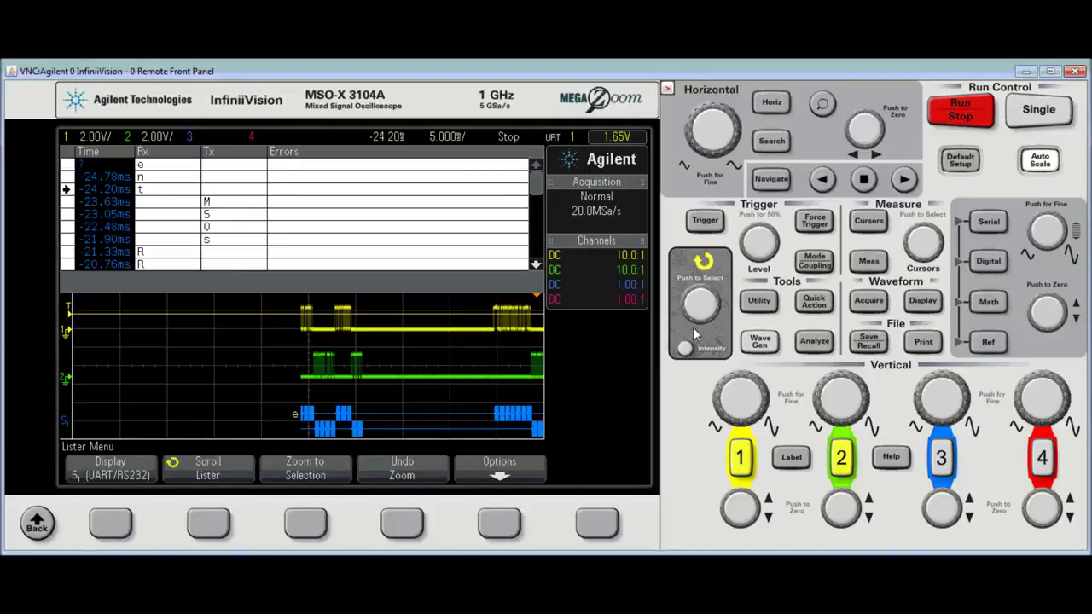
scroll(695, 334, "down", 4)
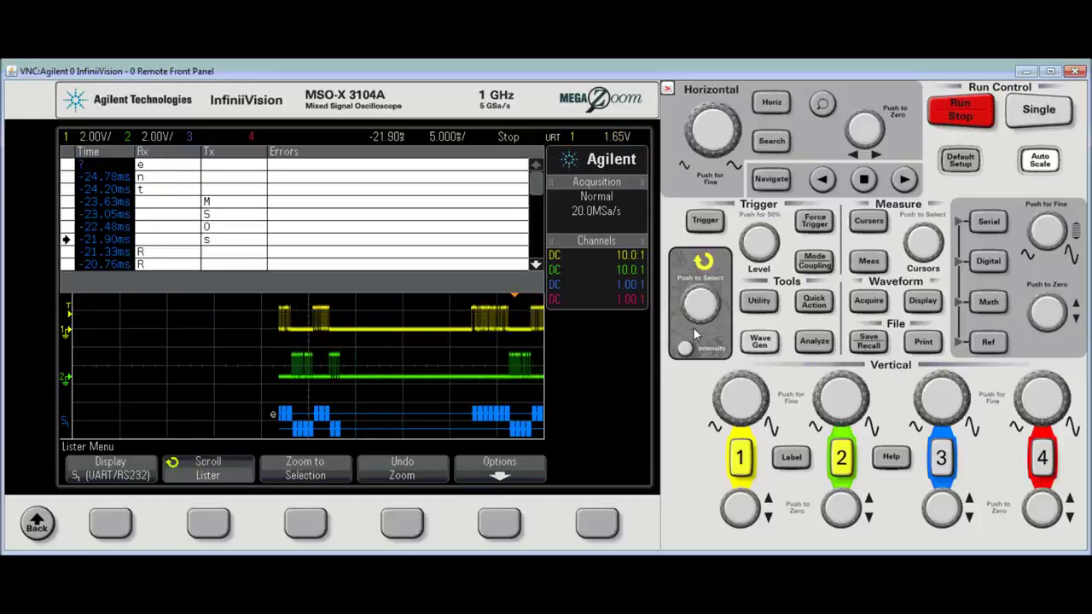
scroll(695, 335, "down", 7)
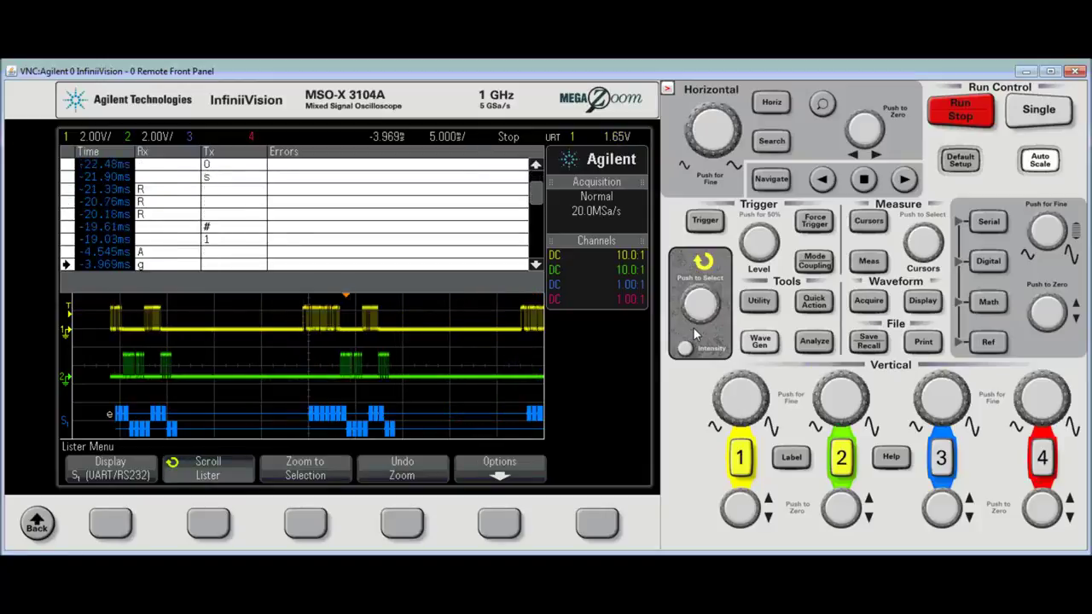
scroll(695, 334, "down", 11)
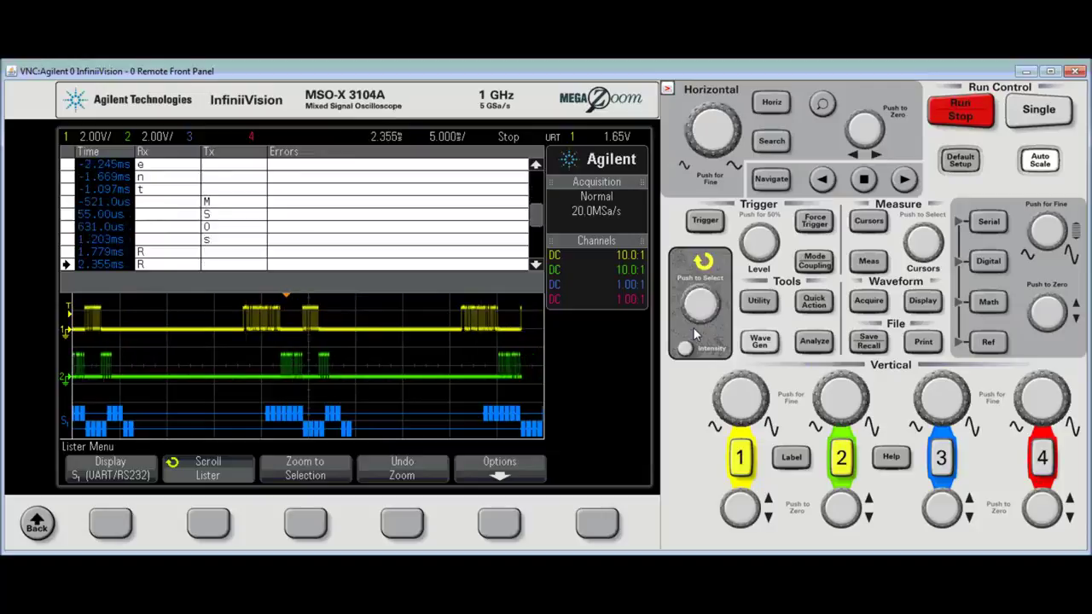
scroll(695, 334, "down", 6)
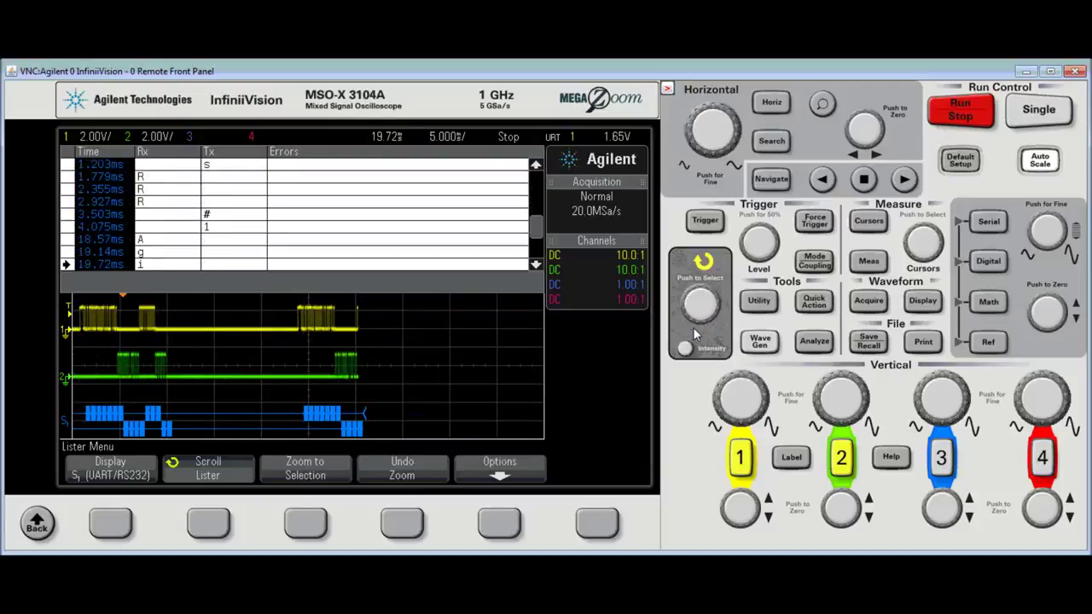
scroll(695, 334, "up", 2)
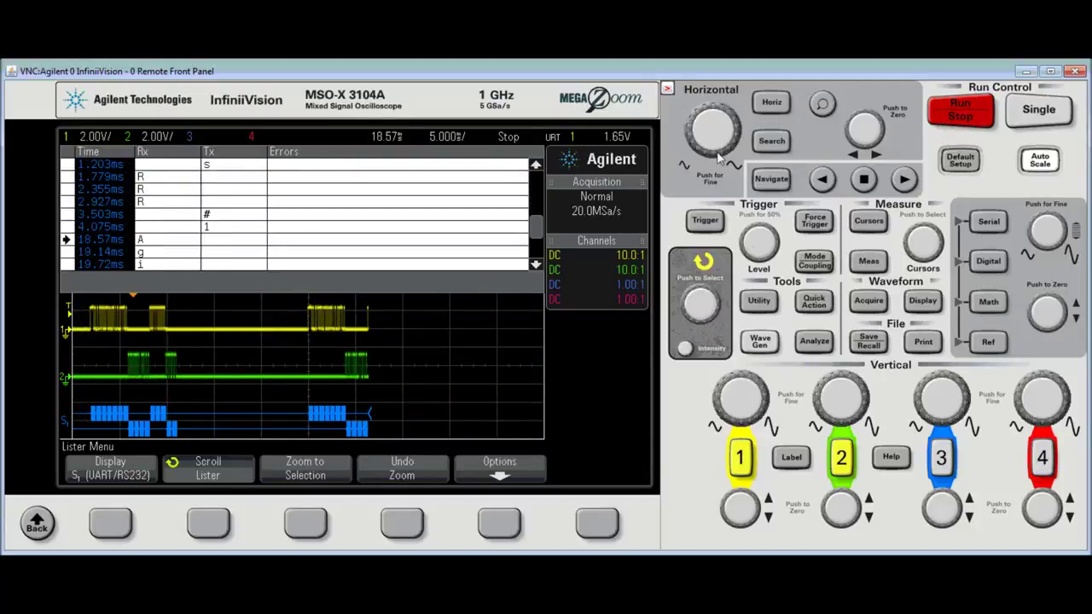
left_click(864, 137)
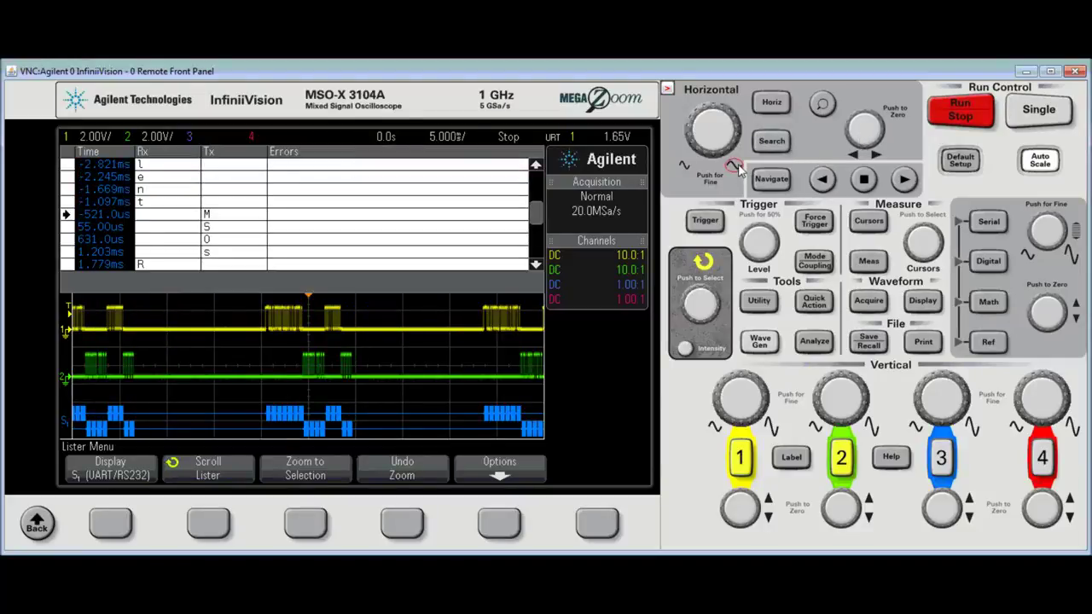
Zoom the timebase to 1.000 ms/div so the bus reads 'Agilent' and 'MSOs'
left_click(738, 168)
left_click(739, 168)
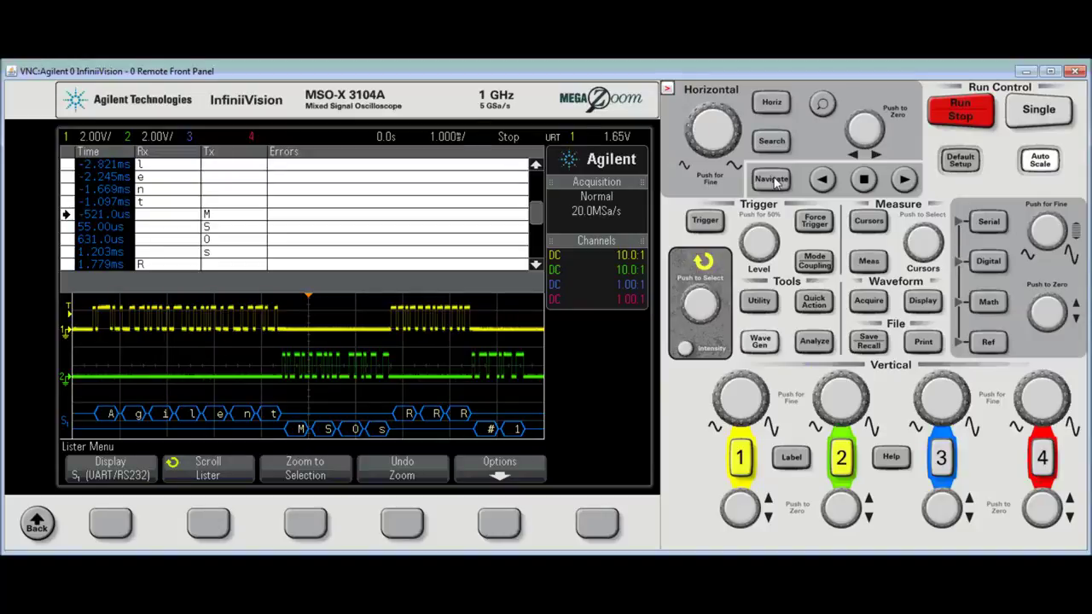
left_click(770, 141)
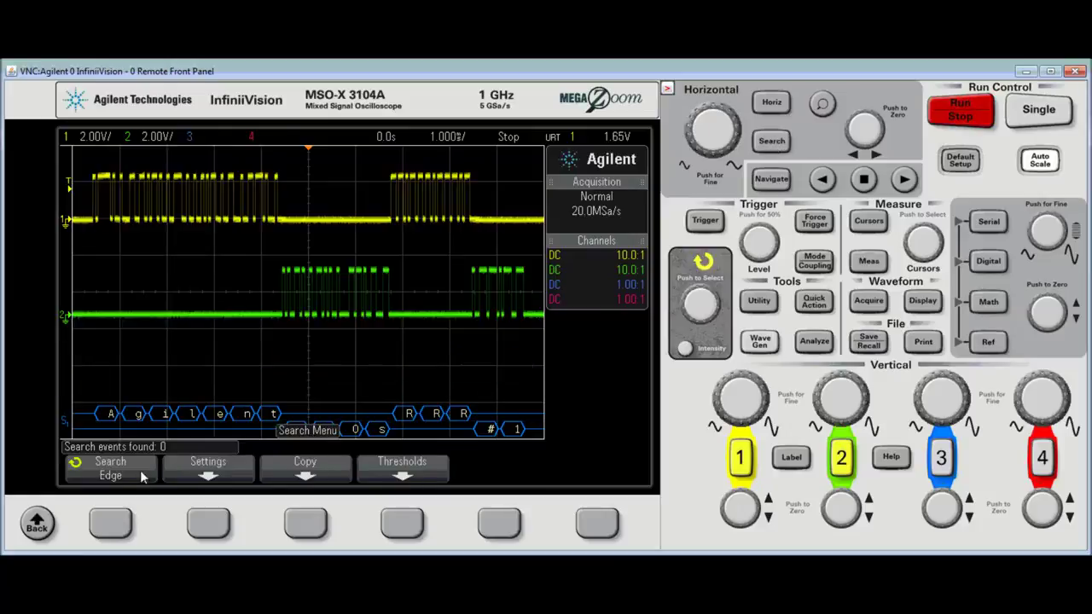
Set the search to Serial 1 (UART/RS232) Rx Data equal to NUL
left_click(111, 516)
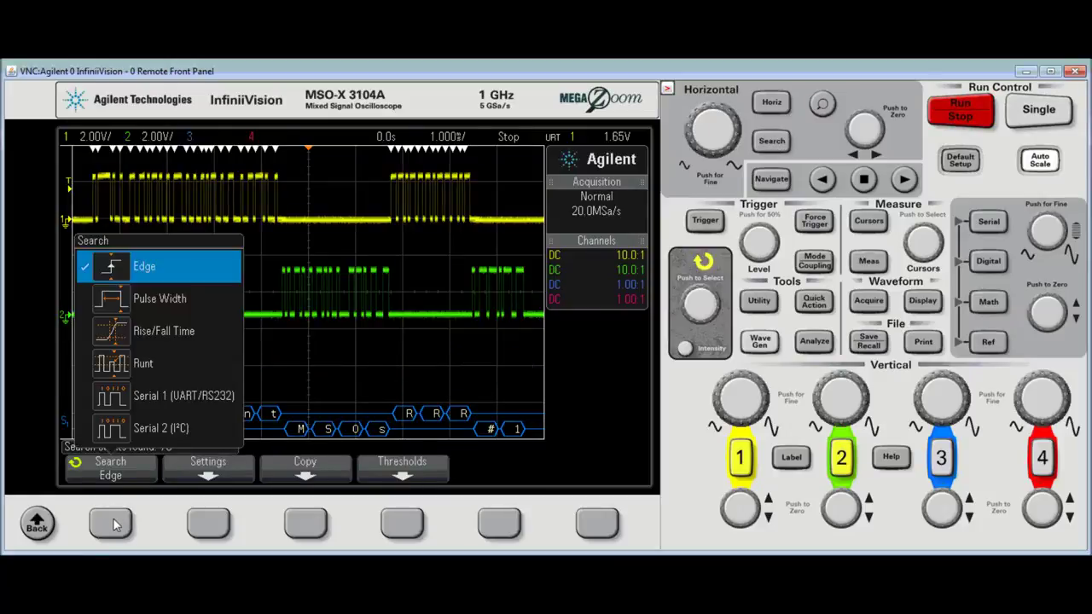
scroll(111, 515, "down", 3)
scroll(116, 525, "down", 1)
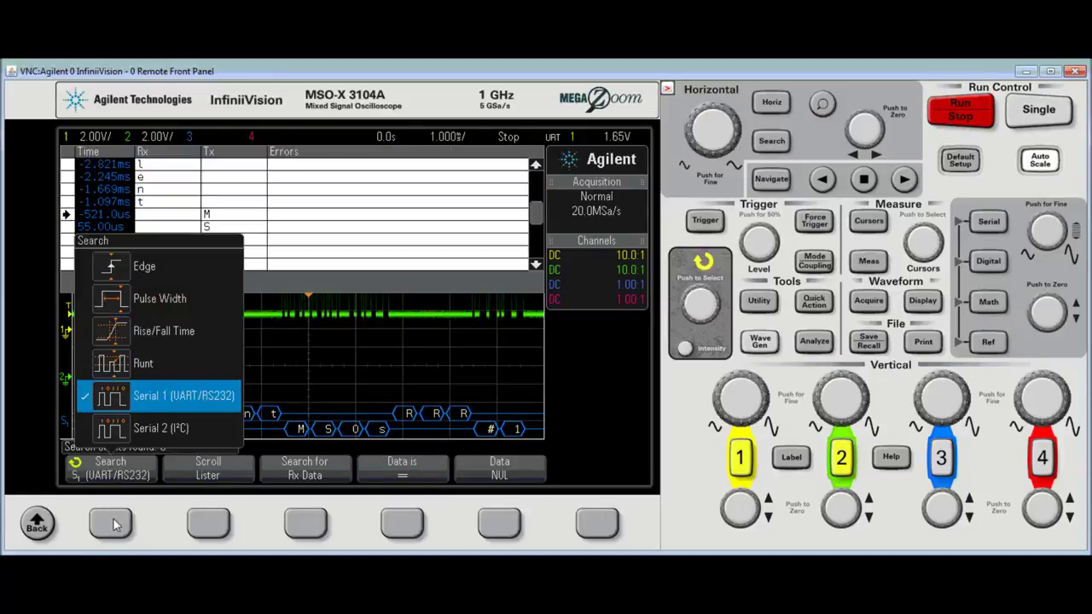
left_click(208, 530)
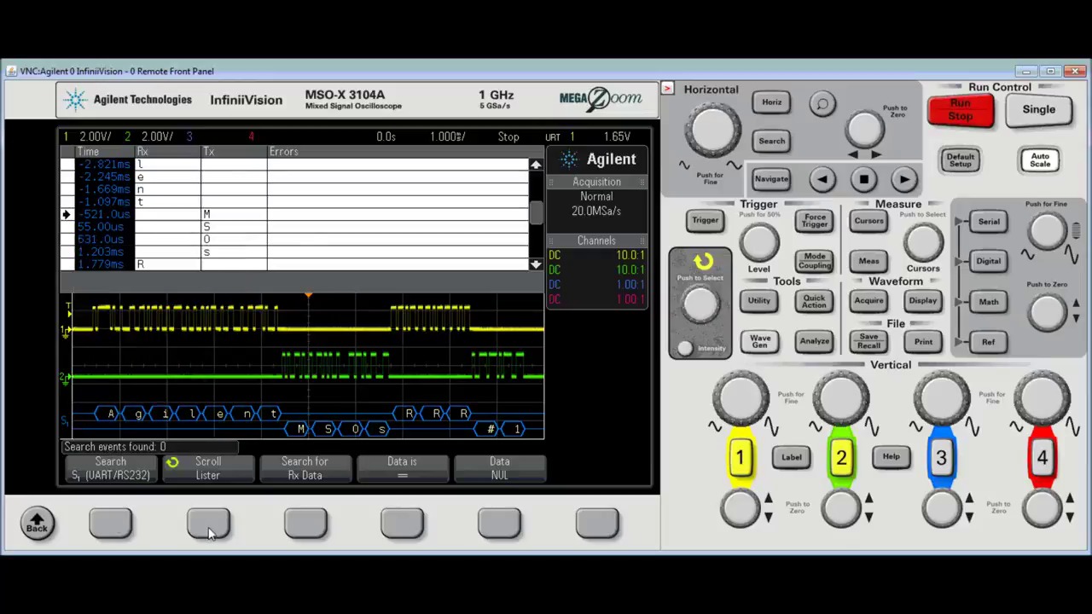
left_click(305, 530)
left_click(499, 525)
Step to the next and previous search matches, finding 0 events
left_click(771, 179)
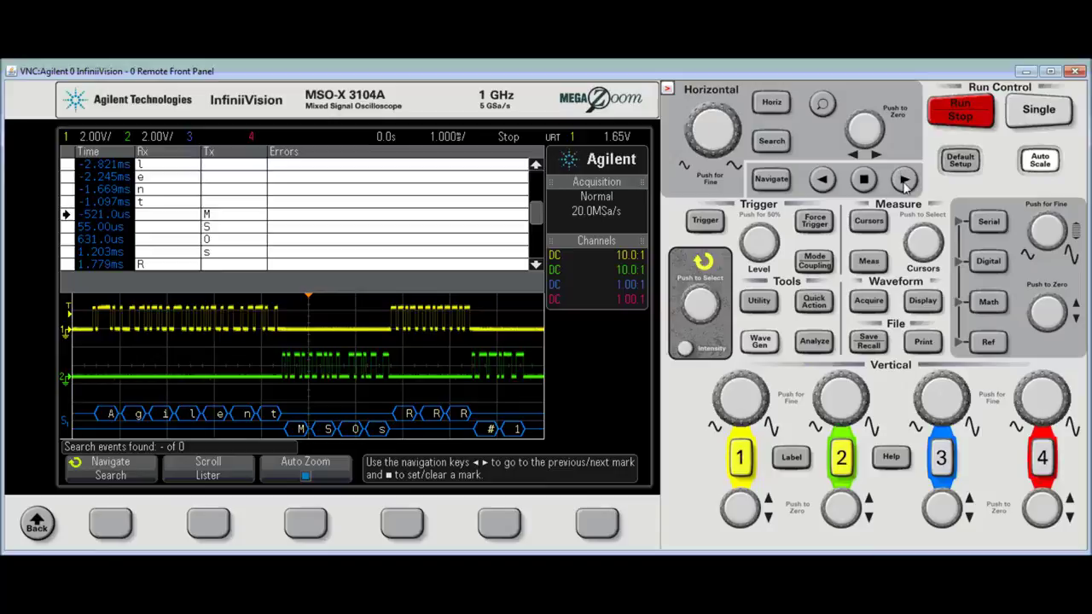
left_click(904, 179)
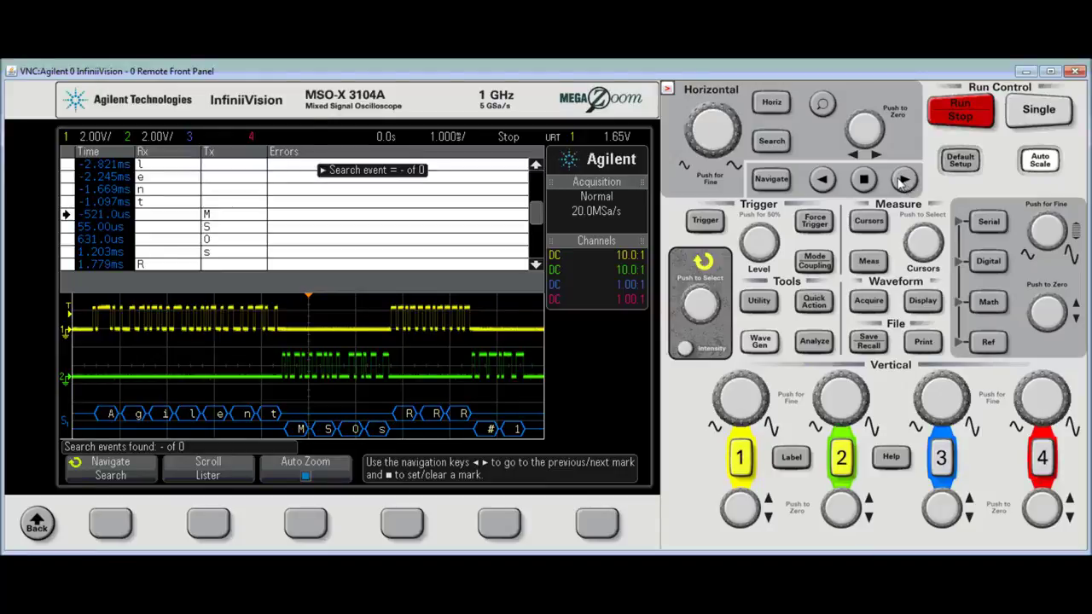
left_click(823, 180)
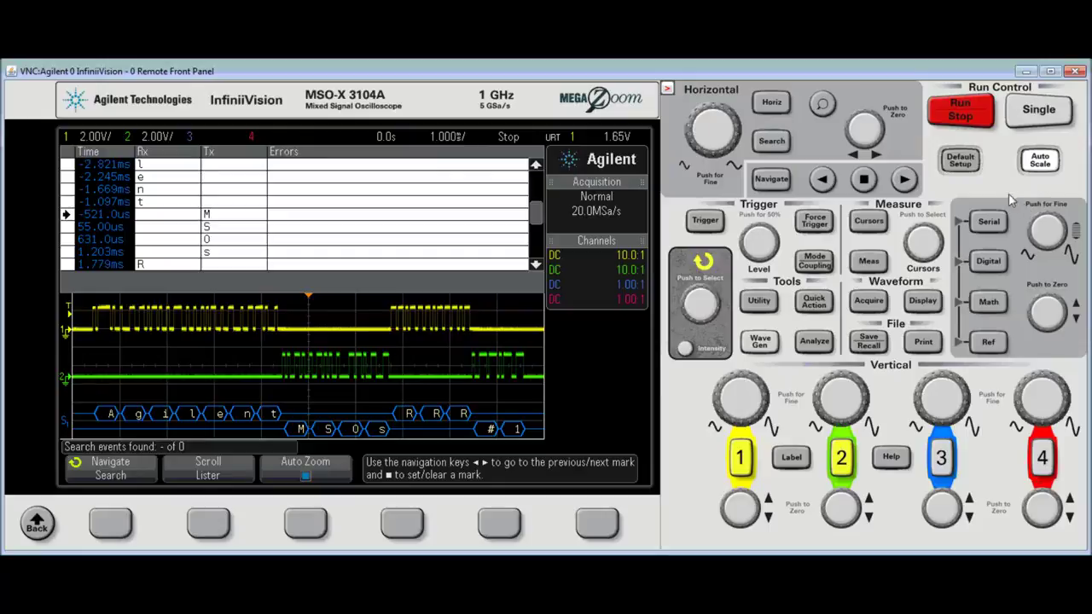
left_click(989, 223)
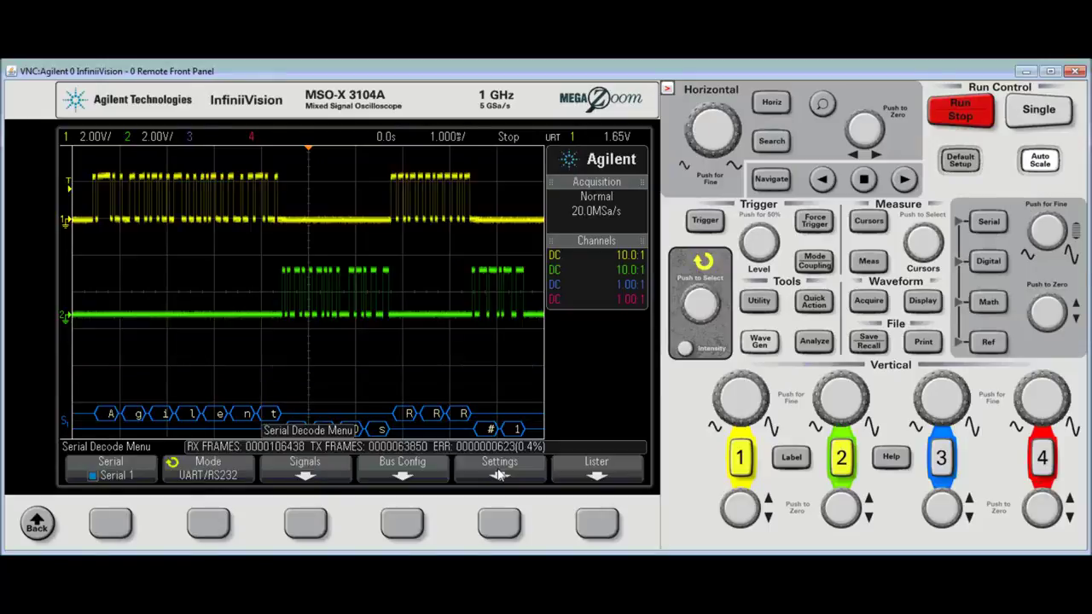
left_click(593, 523)
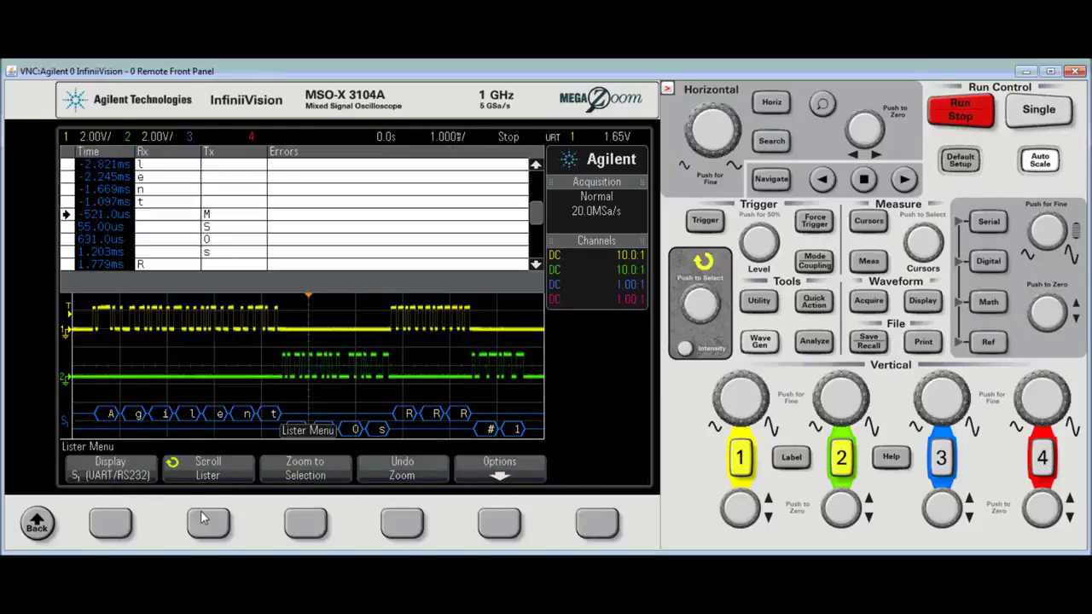
left_click(499, 522)
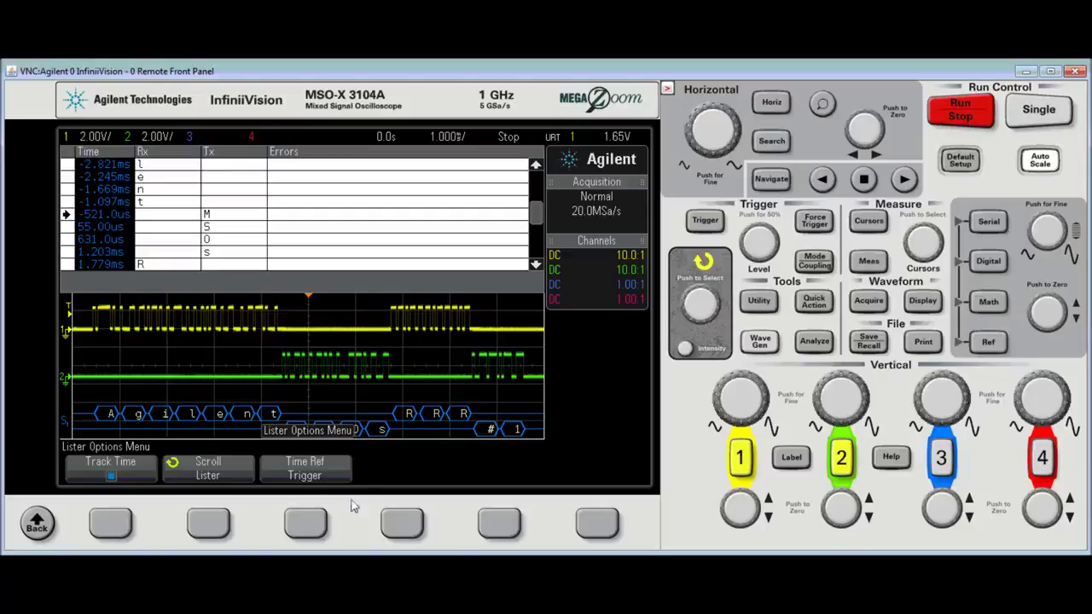
left_click(989, 224)
left_click(597, 522)
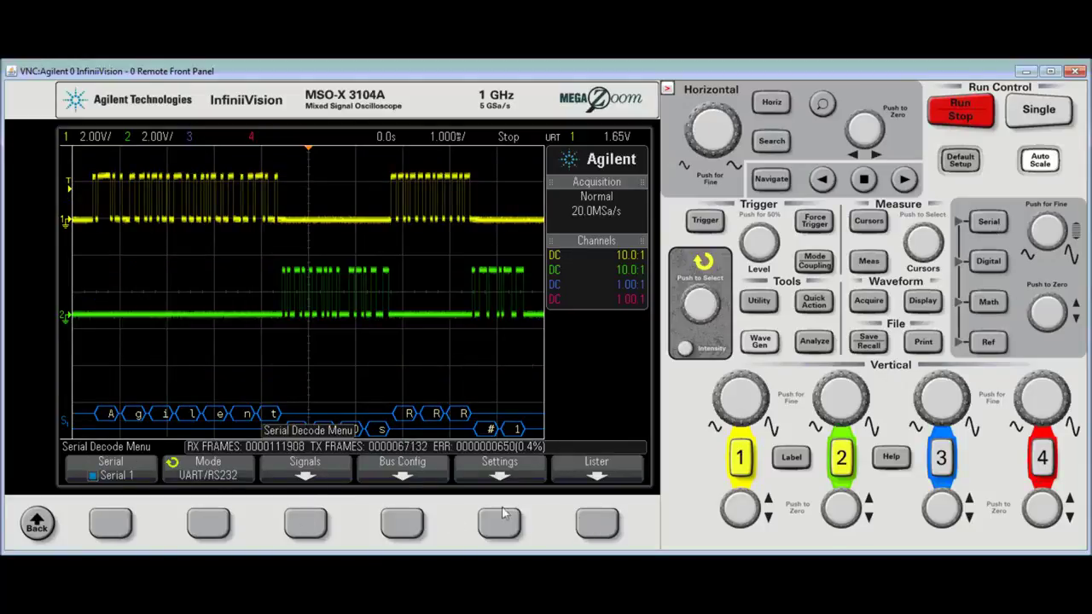
left_click(499, 522)
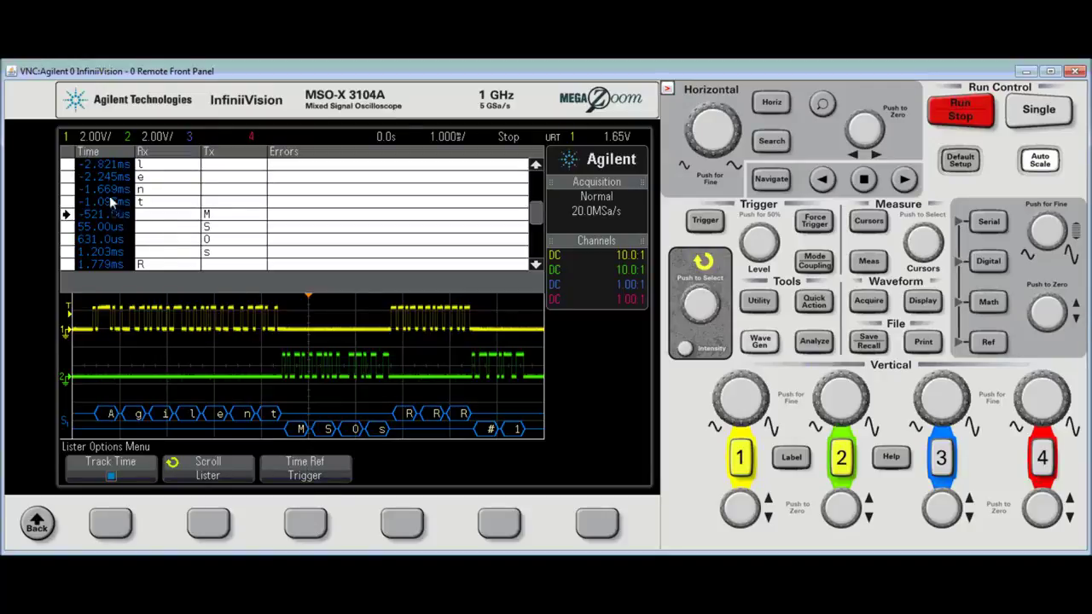
left_click(304, 522)
left_click(314, 524)
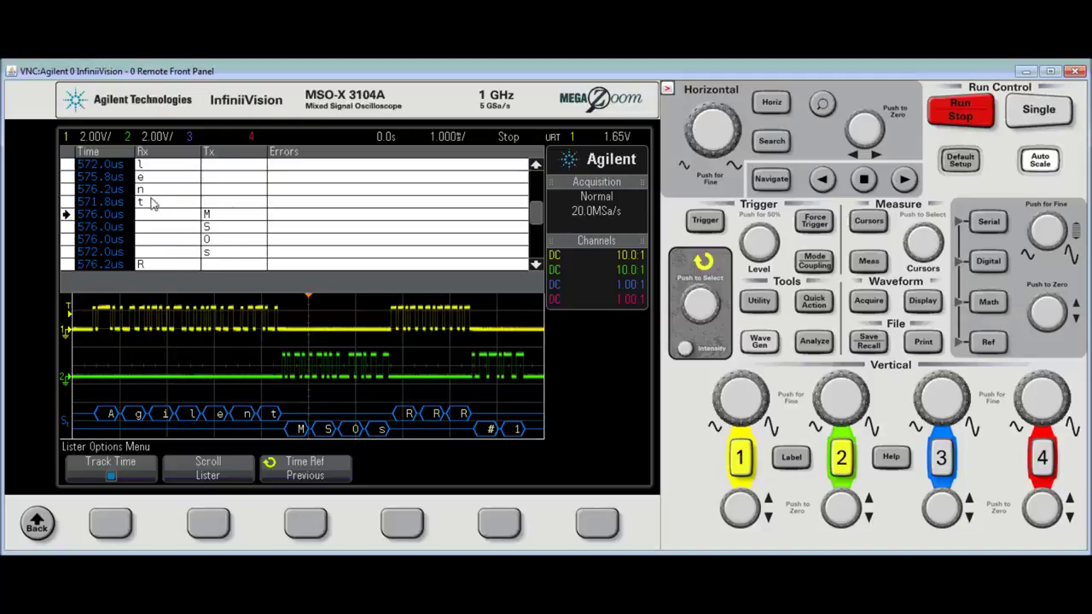
left_click(306, 524)
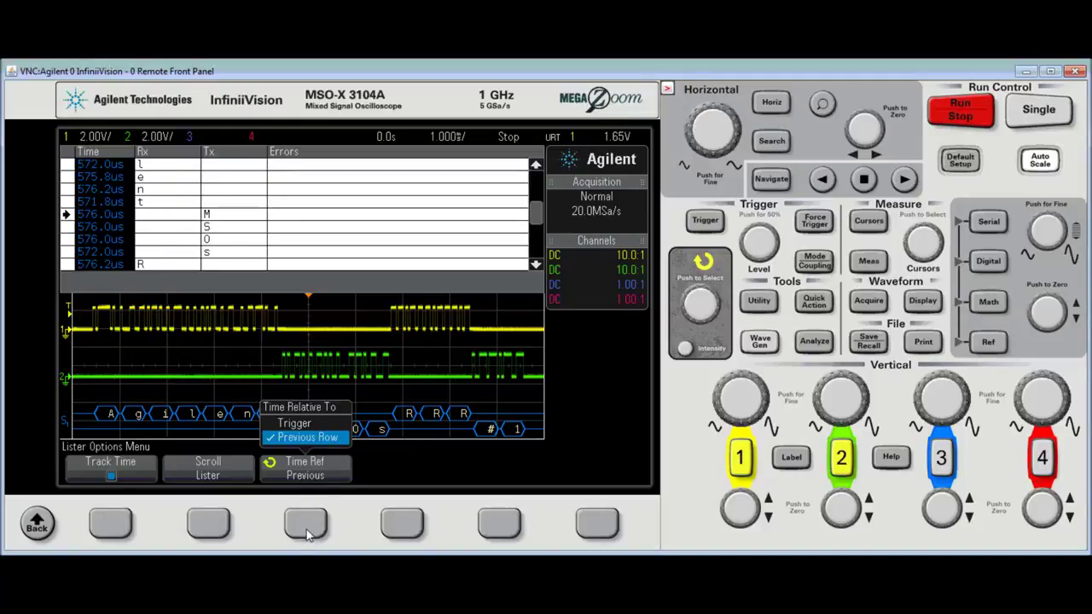
left_click(306, 524)
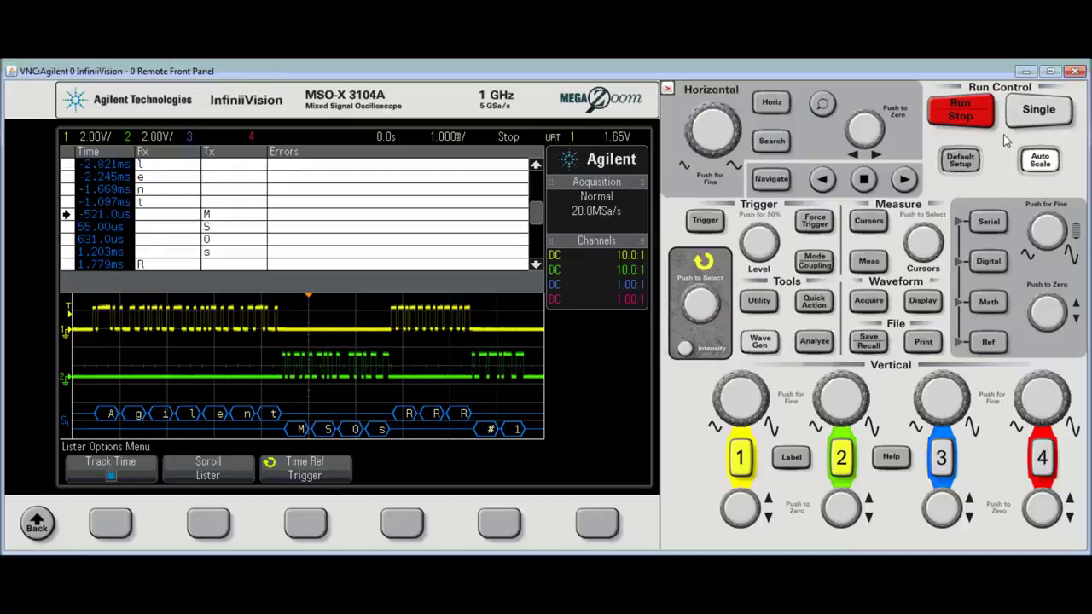
left_click(36, 524)
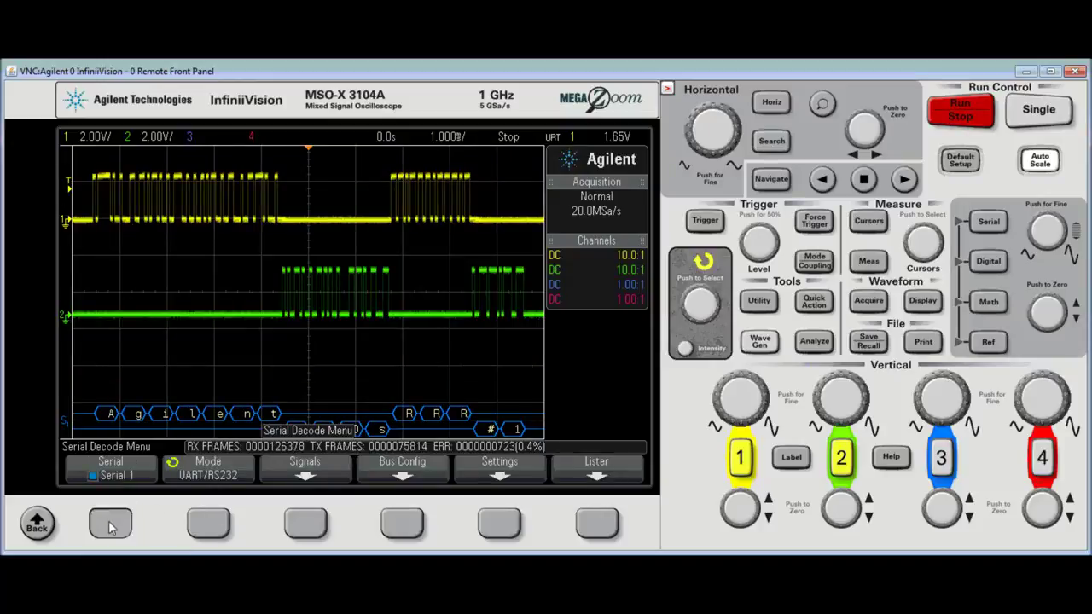
Toggle the digital channel traces on and back off, showing the Digital Channel Menu
left_click(111, 524)
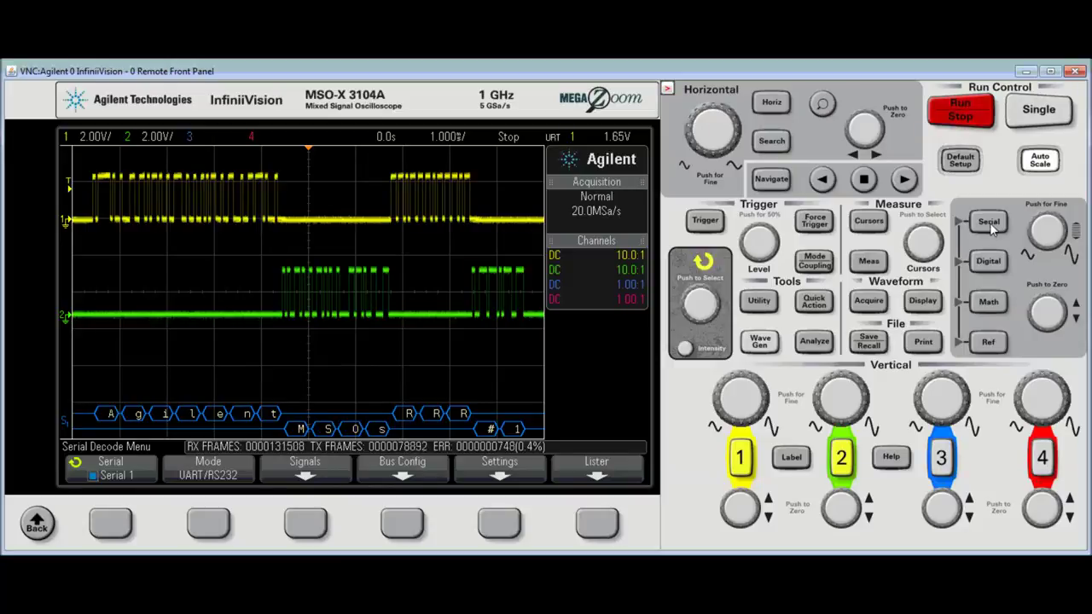
left_click(986, 263)
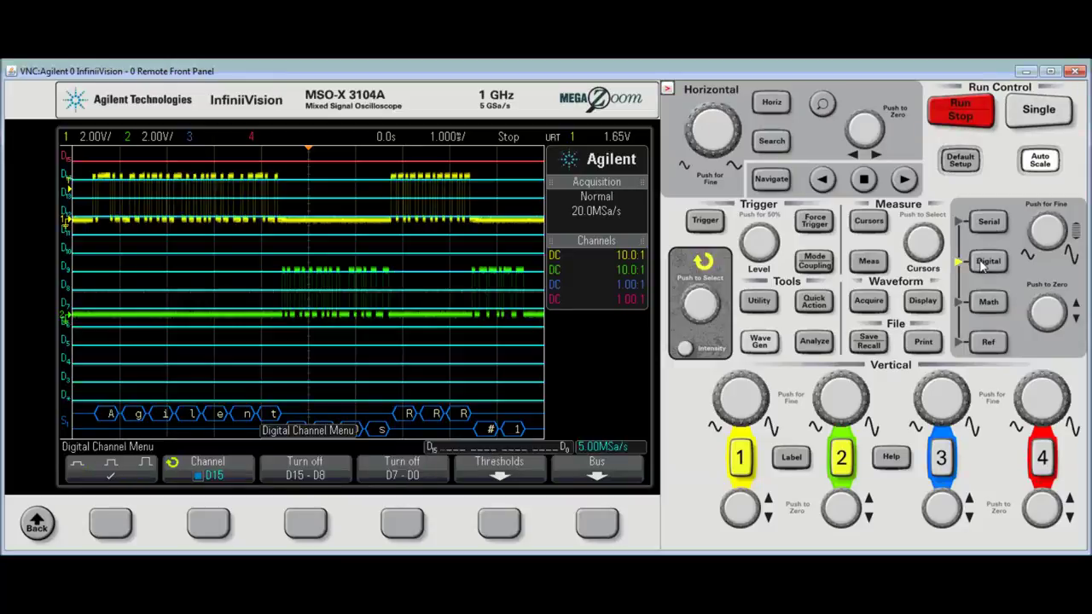
left_click(985, 263)
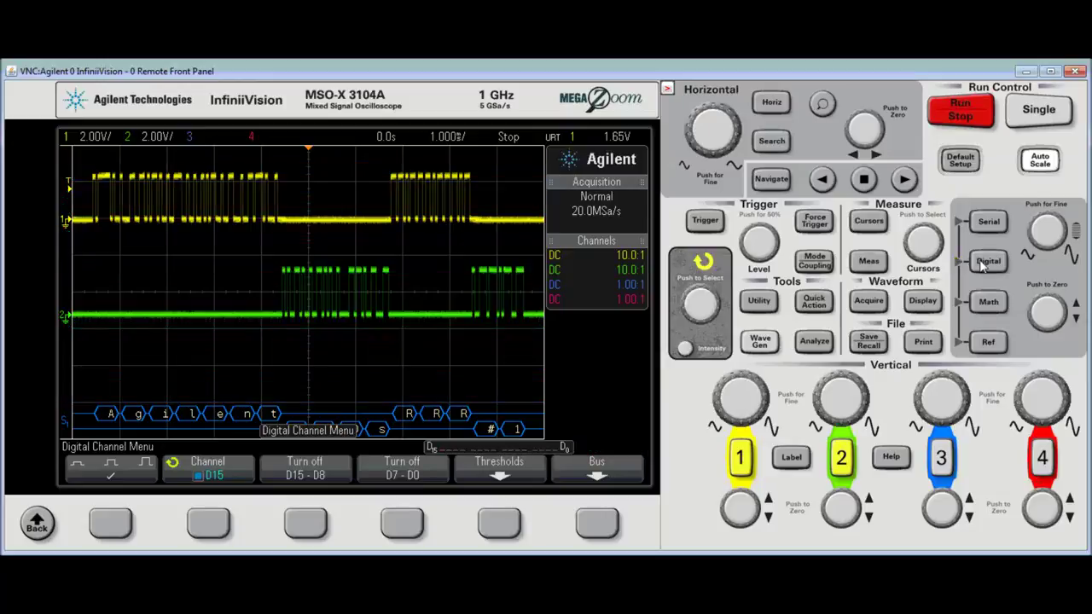